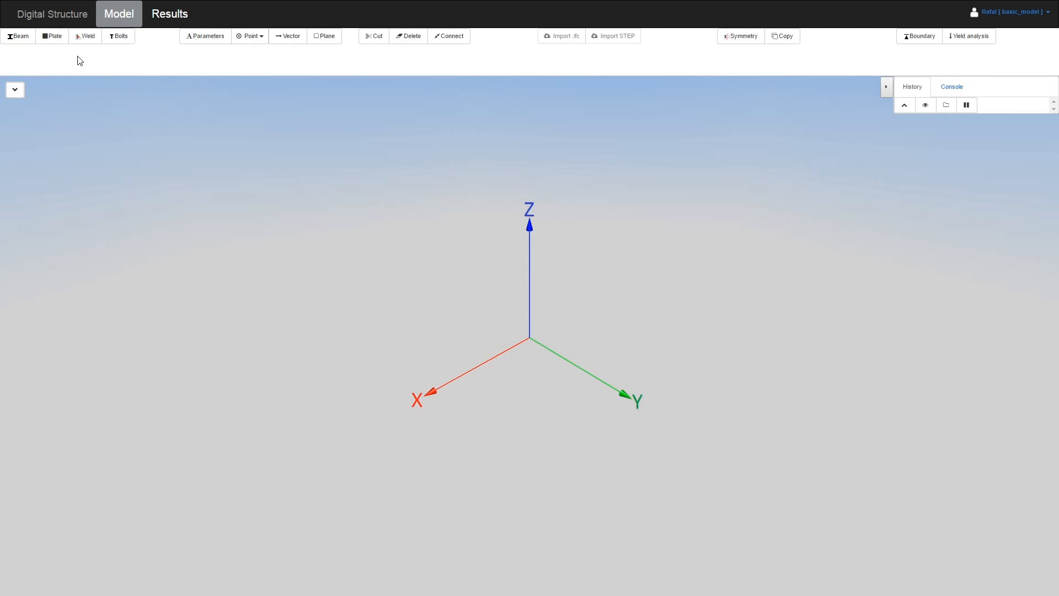
# Start a new plate, Plate0, to show its cross-section choices
pyautogui.click(55, 38)
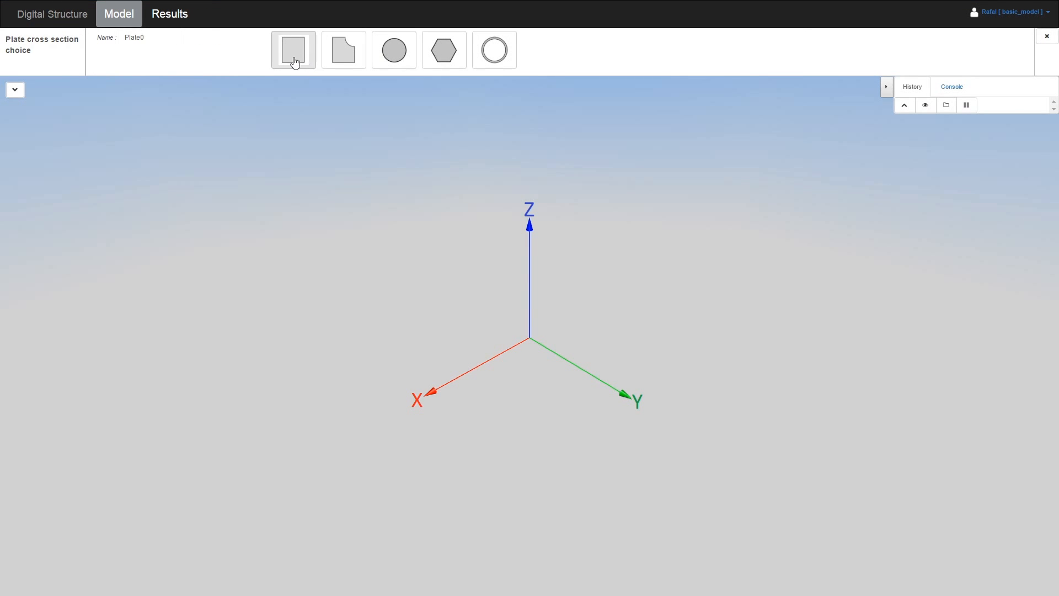
# Make Plate0 rectangular with h 0.4 m, b 0.2 m and 0.02 m thickness
pyautogui.click(295, 59)
pyautogui.click(226, 59)
pyautogui.press('BackSpace')
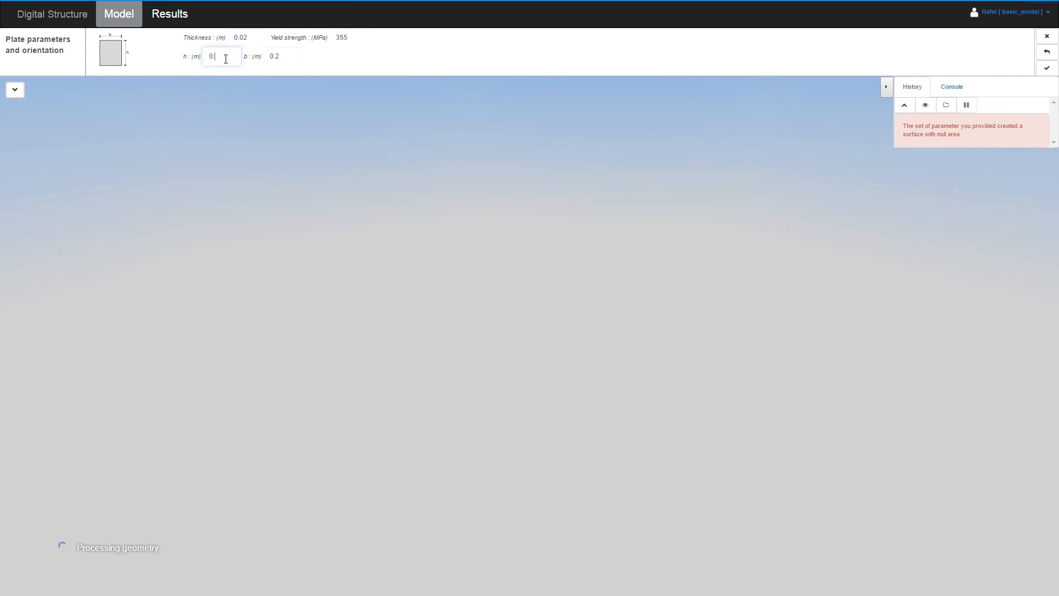
pyautogui.write('8')
pyautogui.press('BackSpace')
pyautogui.write('4')
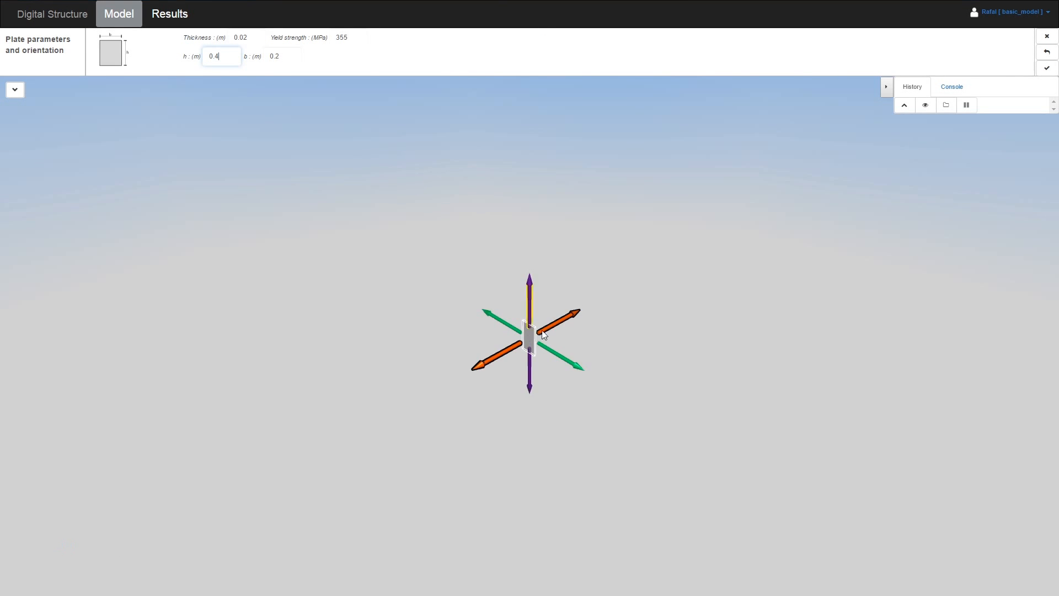
pyautogui.click(346, 37)
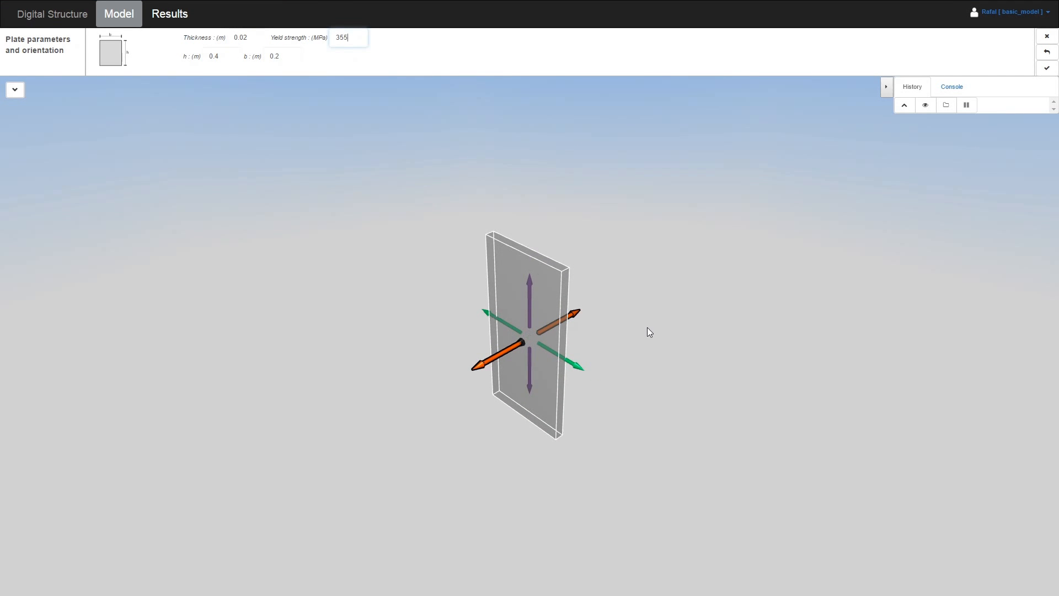
pyautogui.moveTo(636, 350); pyautogui.dragTo(644, 307)
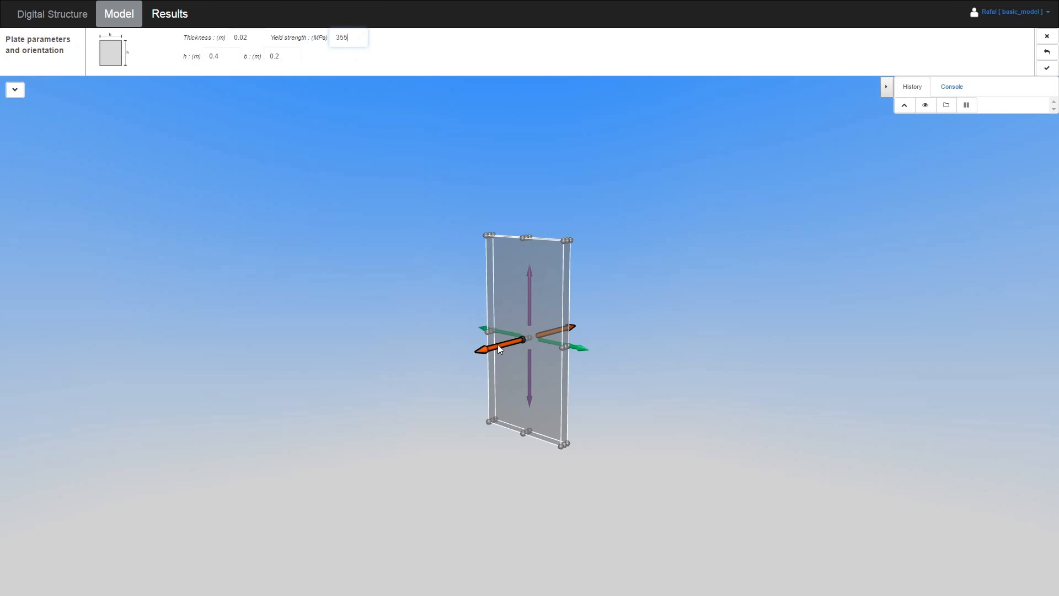
pyautogui.press('Return')
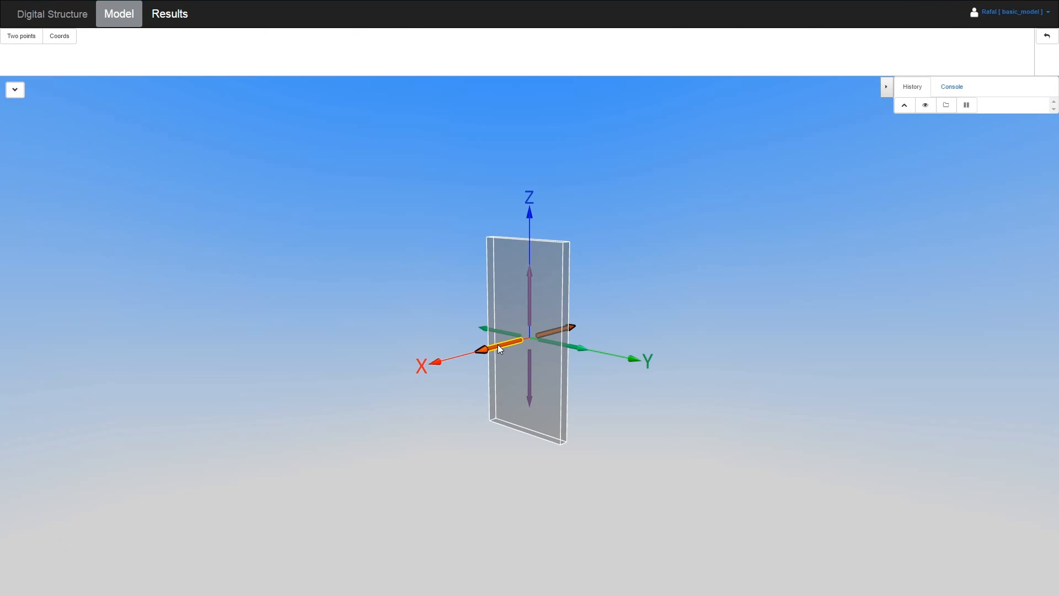
pyautogui.moveTo(495, 346); pyautogui.dragTo(467, 353)
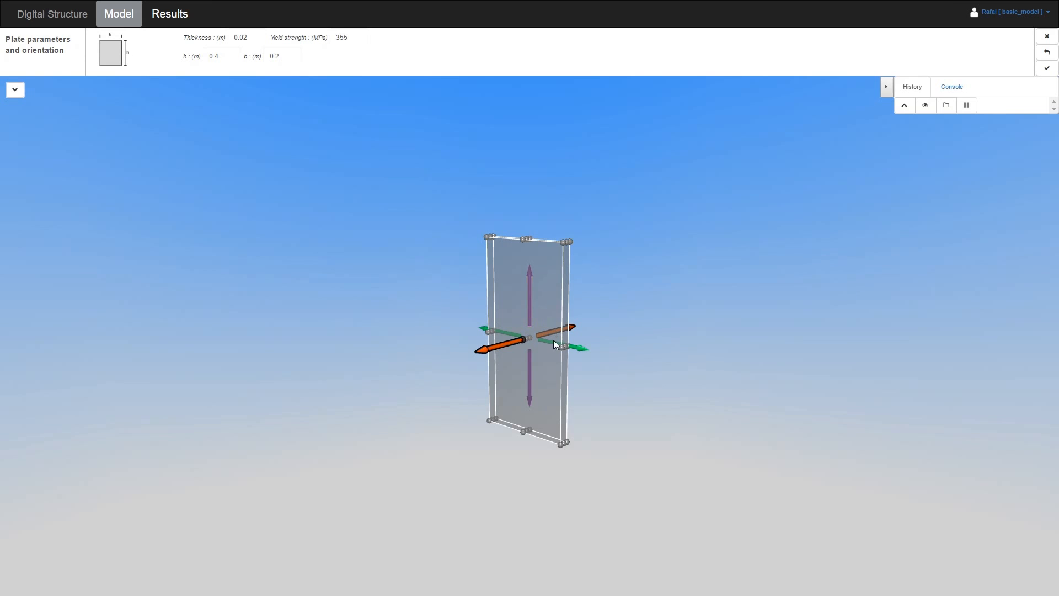
pyautogui.moveTo(529, 285); pyautogui.dragTo(530, 244)
pyautogui.click(530, 248)
# Stand Plate0 upright by aligning its orange and purple directions with Z and green with Y
pyautogui.moveTo(554, 329)
pyautogui.click(495, 347)
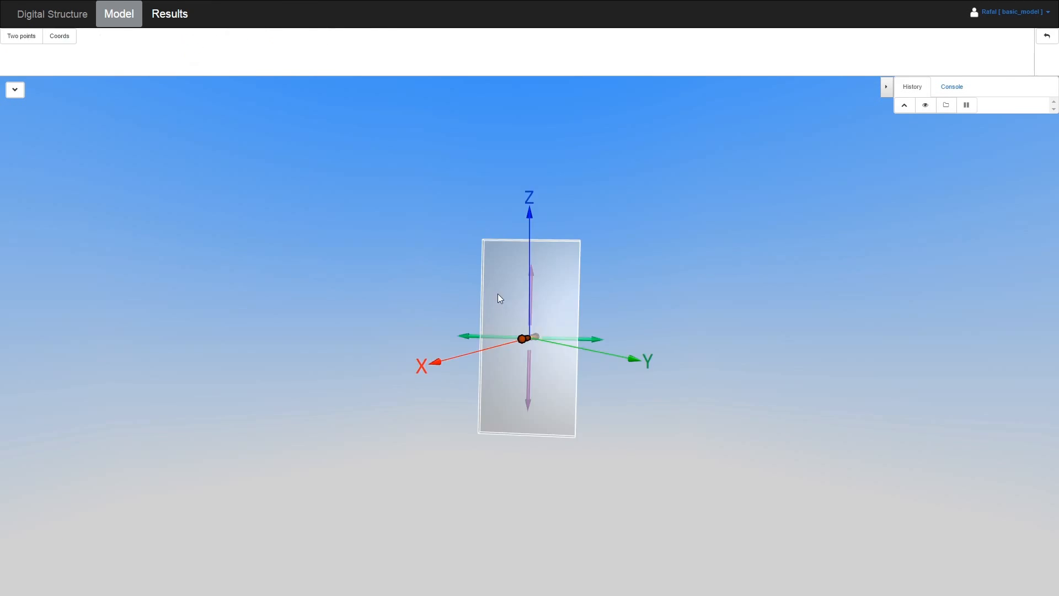
pyautogui.click(531, 237)
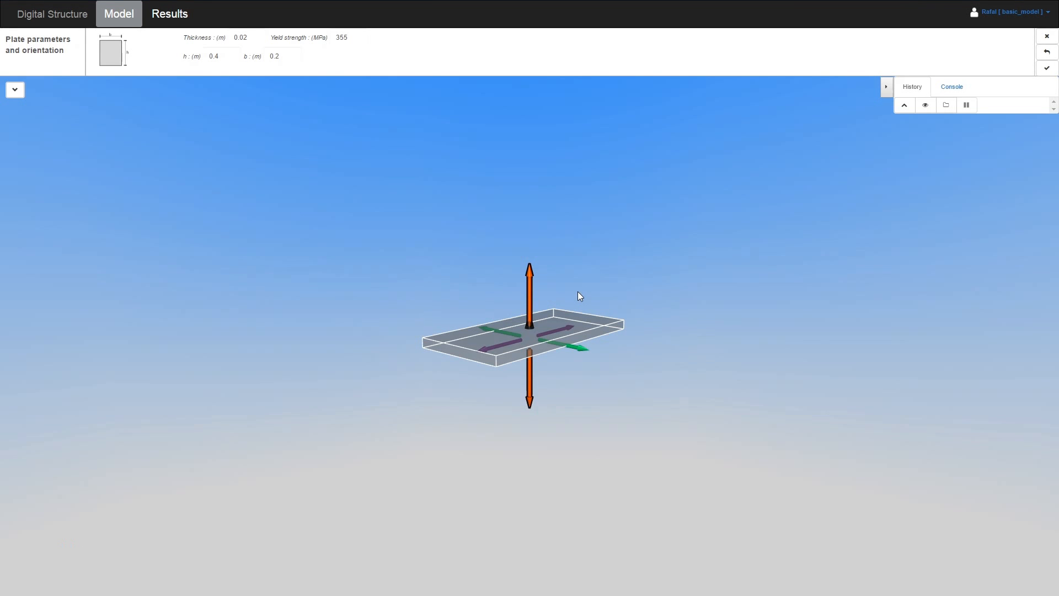
pyautogui.click(559, 330)
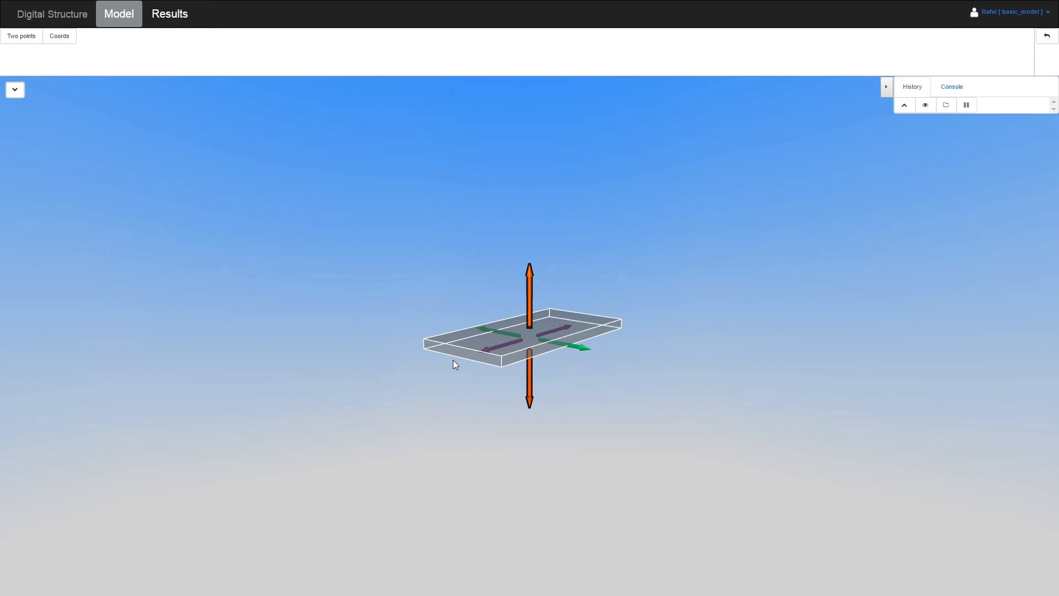
pyautogui.click(469, 357)
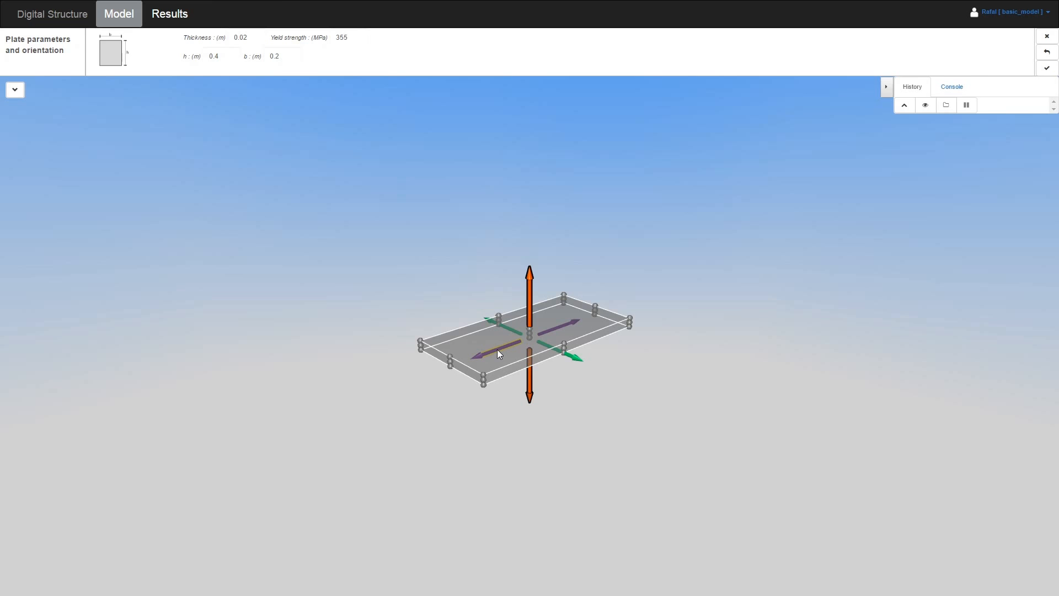
pyautogui.click(497, 349)
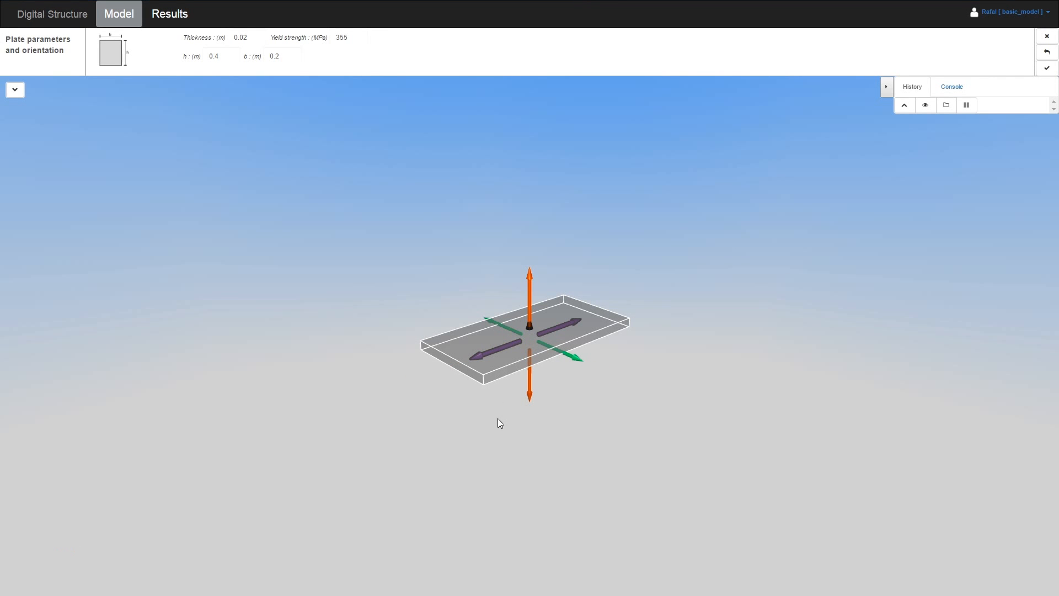
pyautogui.click(531, 293)
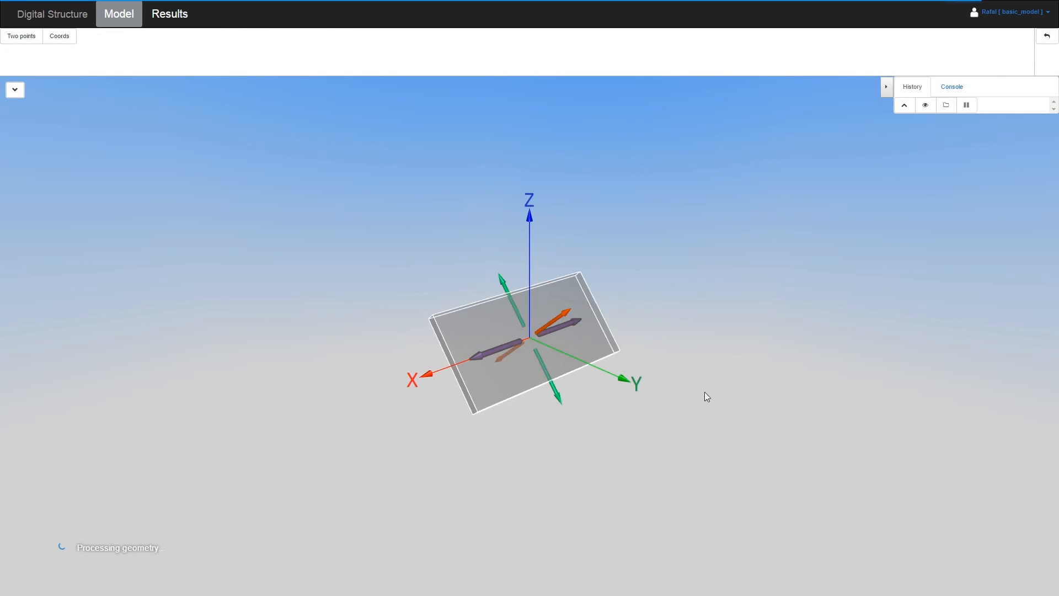
pyautogui.click(528, 237)
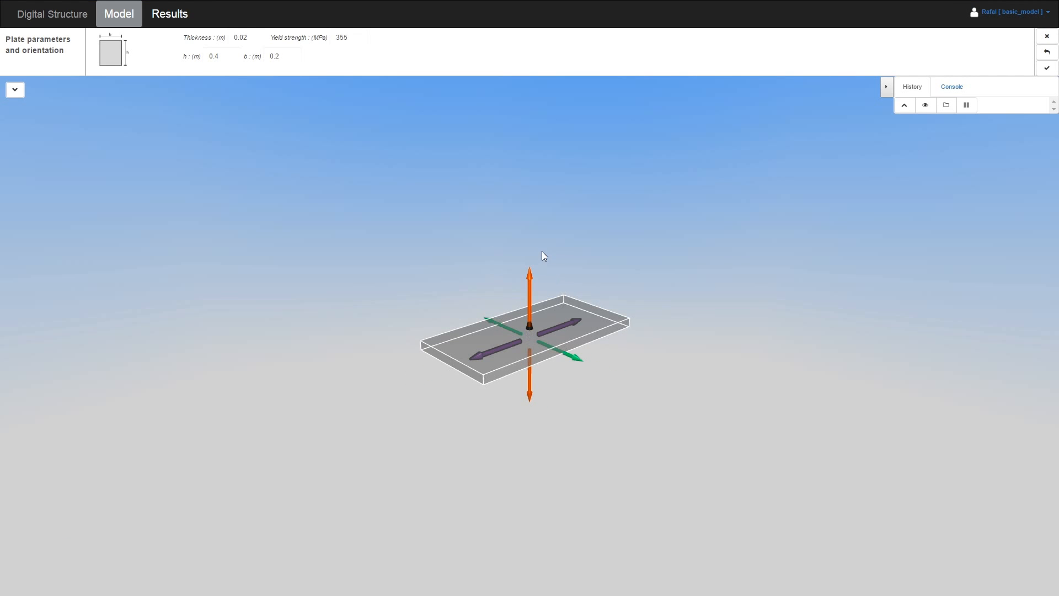
pyautogui.click(491, 352)
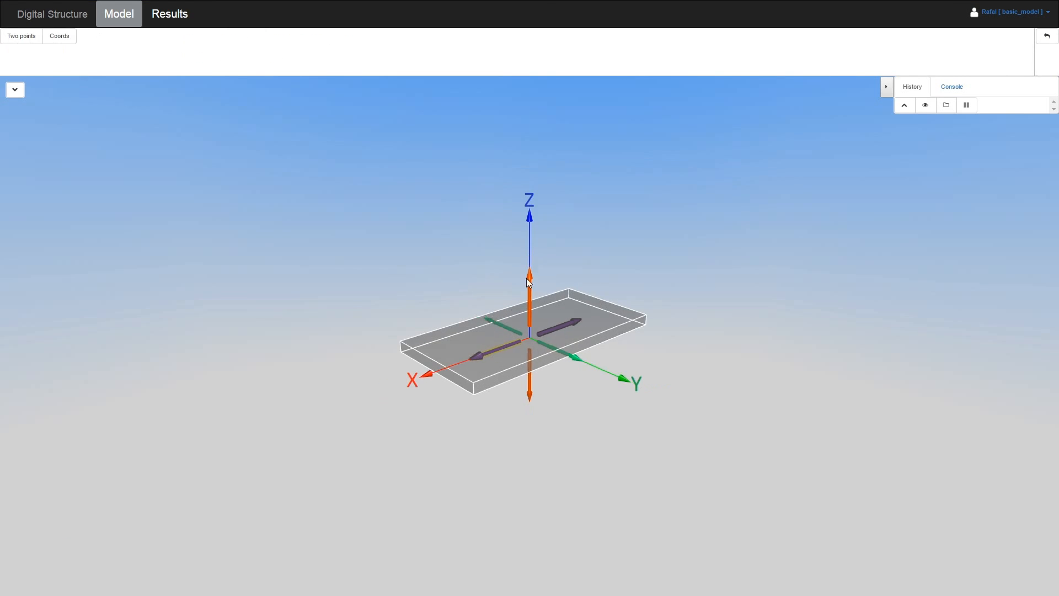
pyautogui.click(529, 244)
pyautogui.click(576, 357)
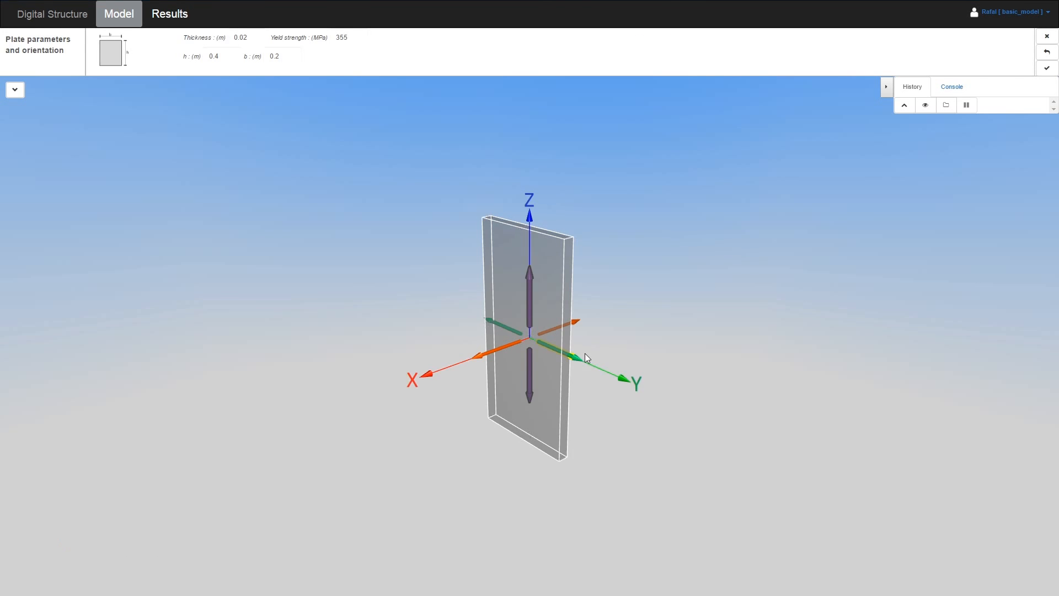
pyautogui.click(588, 364)
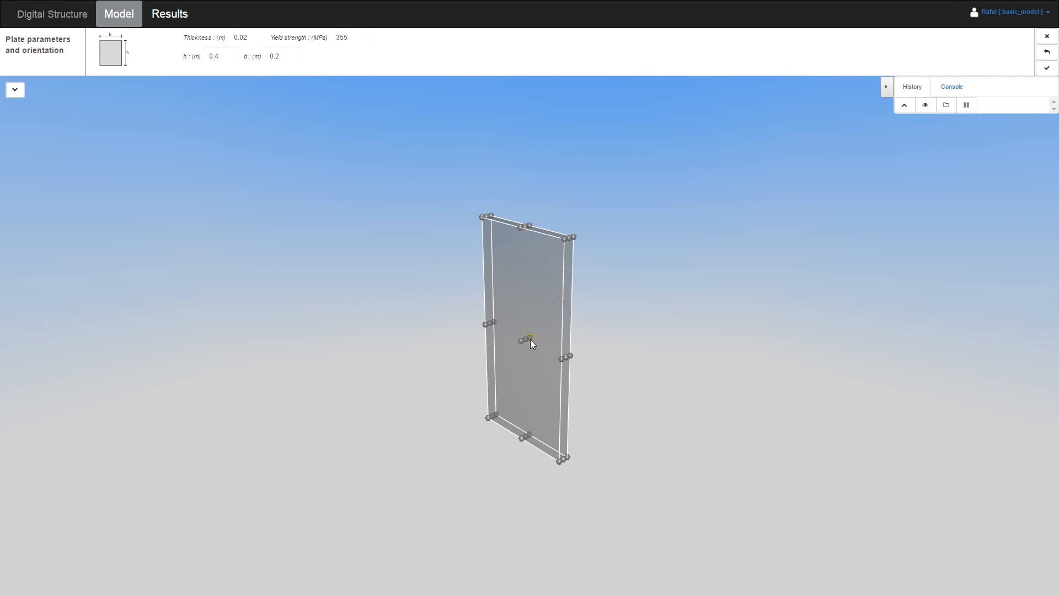
# Centre Plate0 on the origin and add it to the model
pyautogui.click(531, 337)
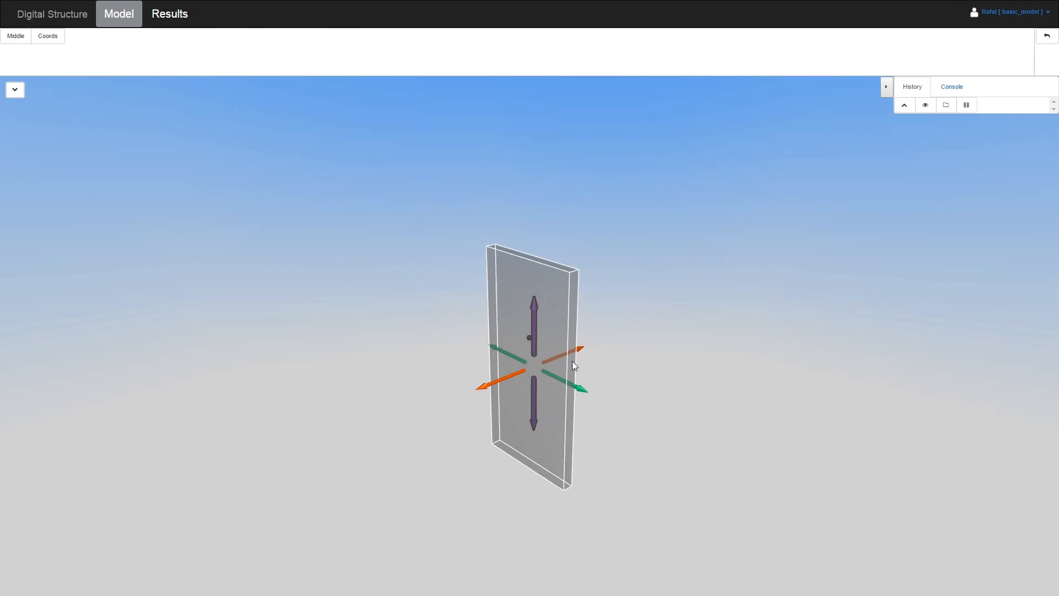
pyautogui.click(531, 338)
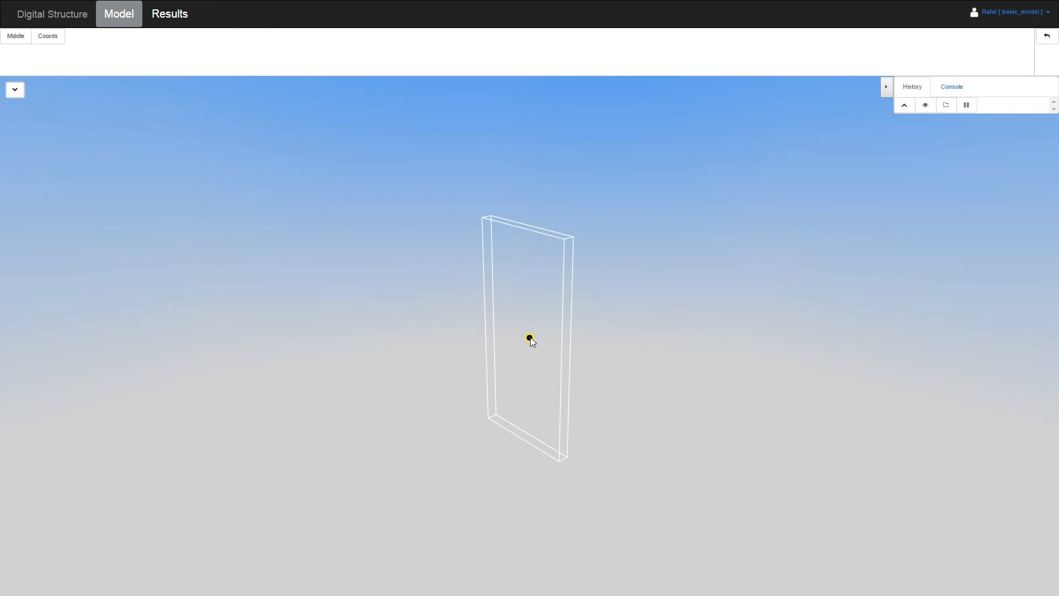
pyautogui.click(531, 338)
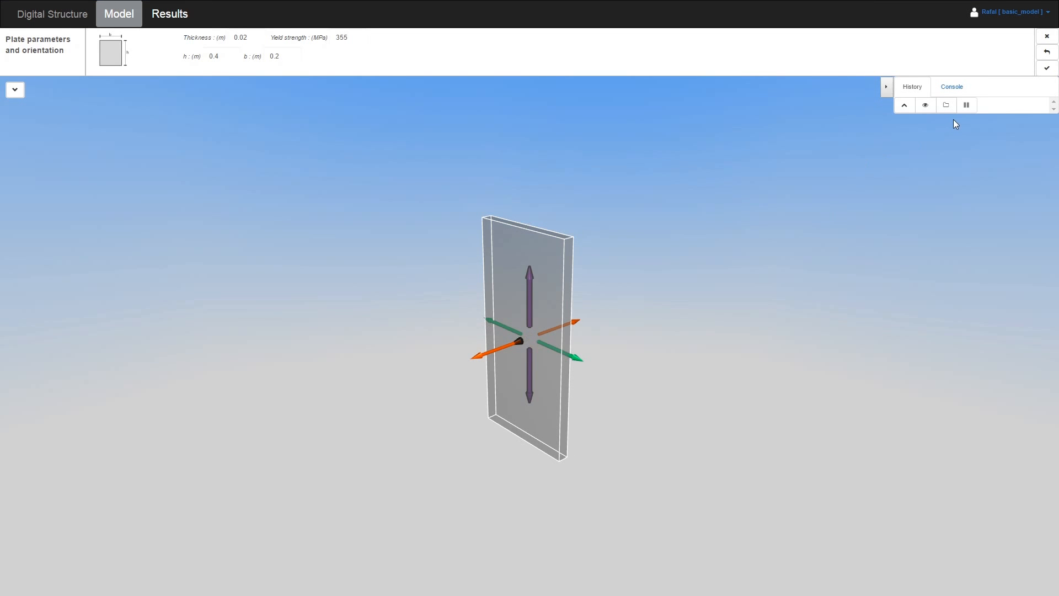
pyautogui.click(1047, 67)
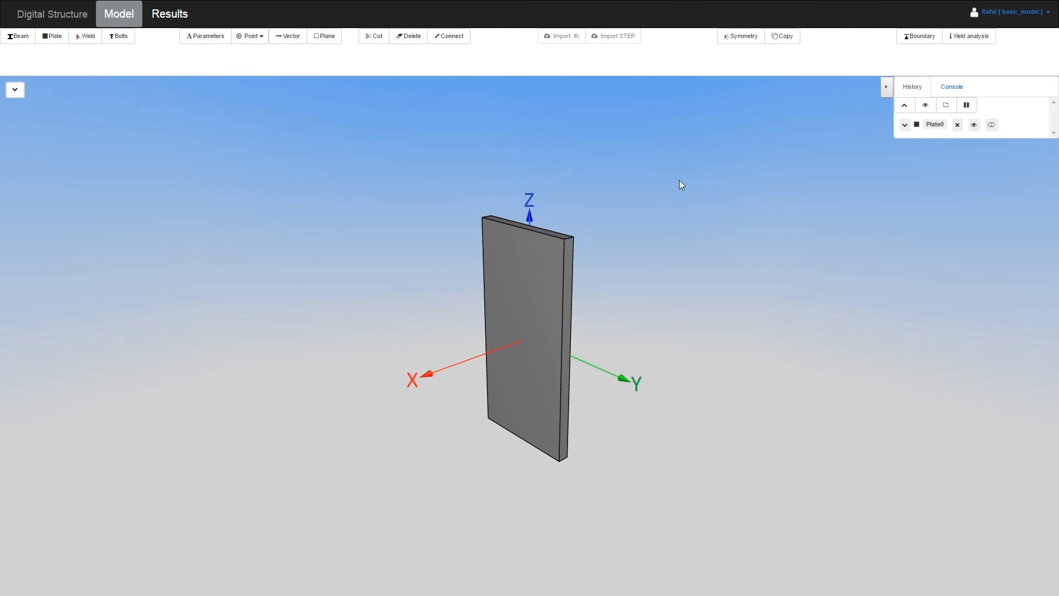
# Create Point0 by coordinates at x 1, y 0, z 0
pyautogui.moveTo(680, 180); pyautogui.dragTo(460, 233)
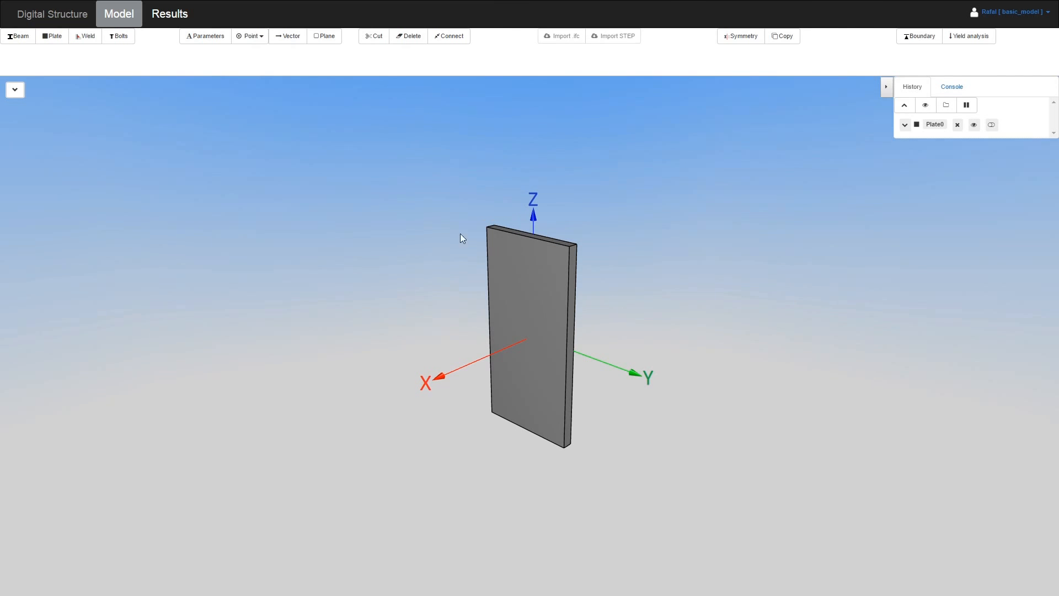
pyautogui.click(259, 38)
pyautogui.click(60, 43)
pyautogui.doubleClick(224, 37)
pyautogui.write('1')
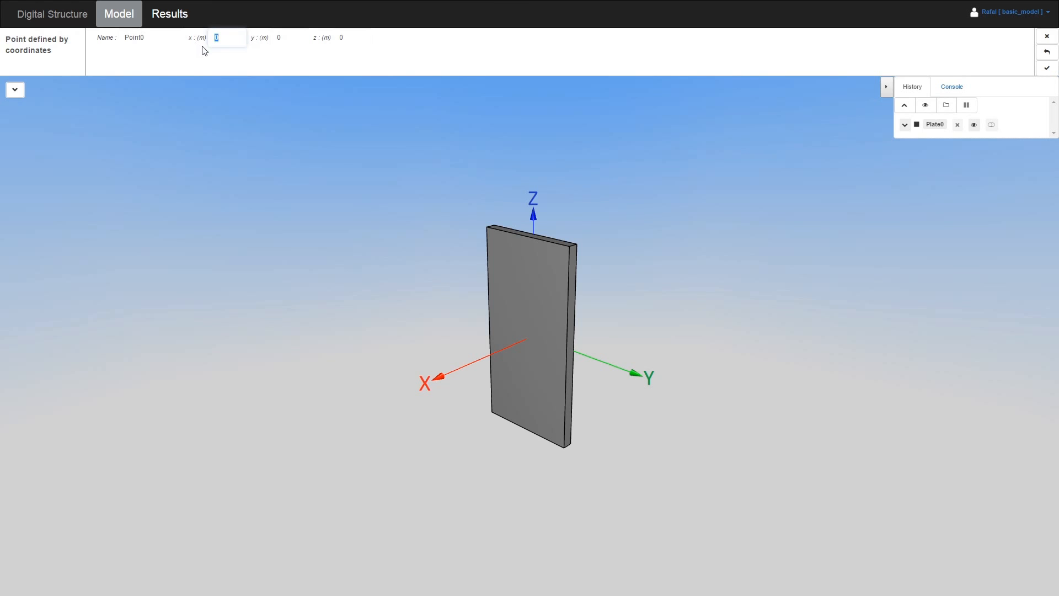
pyautogui.click(1048, 70)
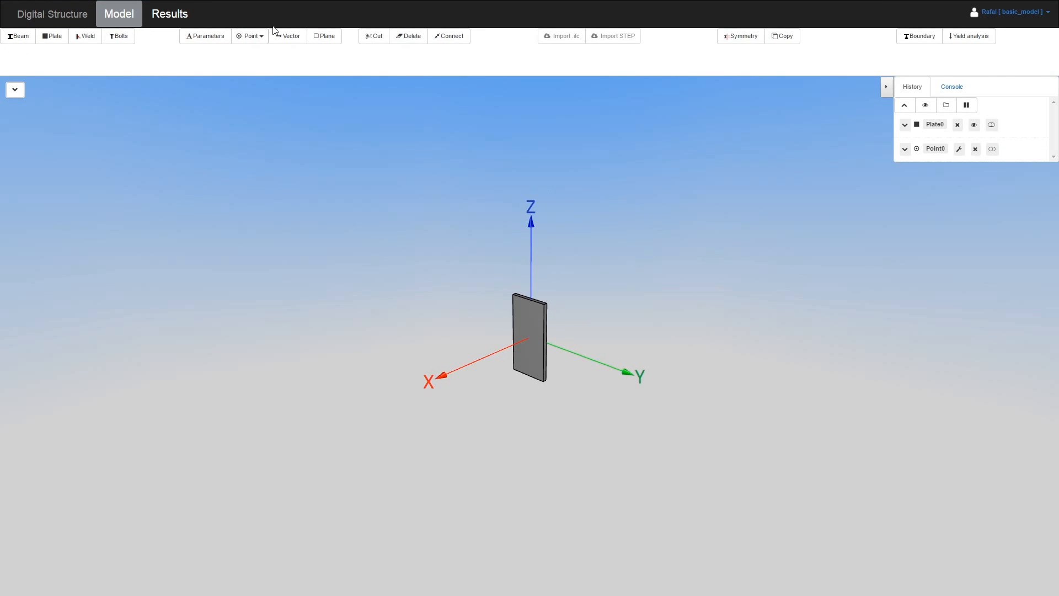
pyautogui.click(286, 39)
# Define Vector0 by coordinates x 1, y 1, z 1 and add it to the history
pyautogui.click(61, 36)
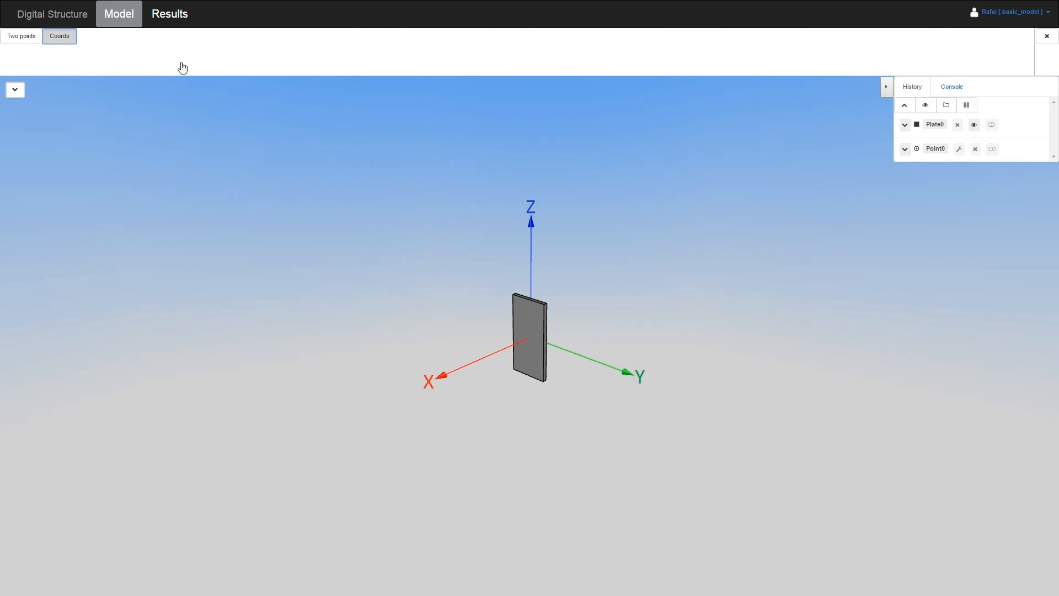
pyautogui.doubleClick(213, 39)
pyautogui.write('1')
pyautogui.press('Tab')
pyautogui.write('1')
pyautogui.press('Tab')
pyautogui.write('1')
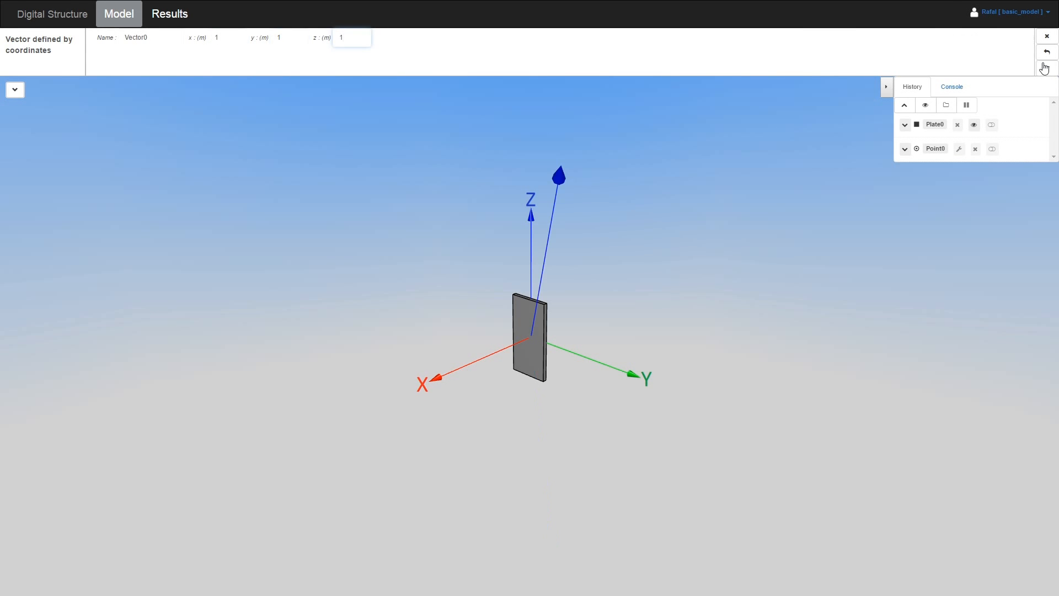
pyautogui.click(1047, 67)
pyautogui.moveTo(720, 233); pyautogui.dragTo(854, 217)
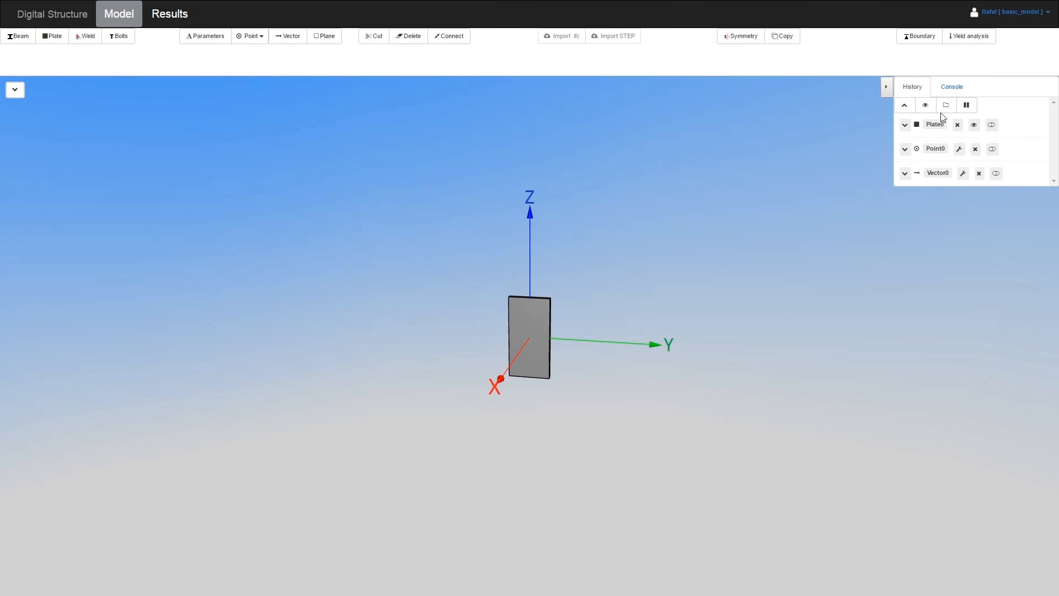
# Check the model script in Console, then open Plate0's orientation editor from History
pyautogui.click(951, 93)
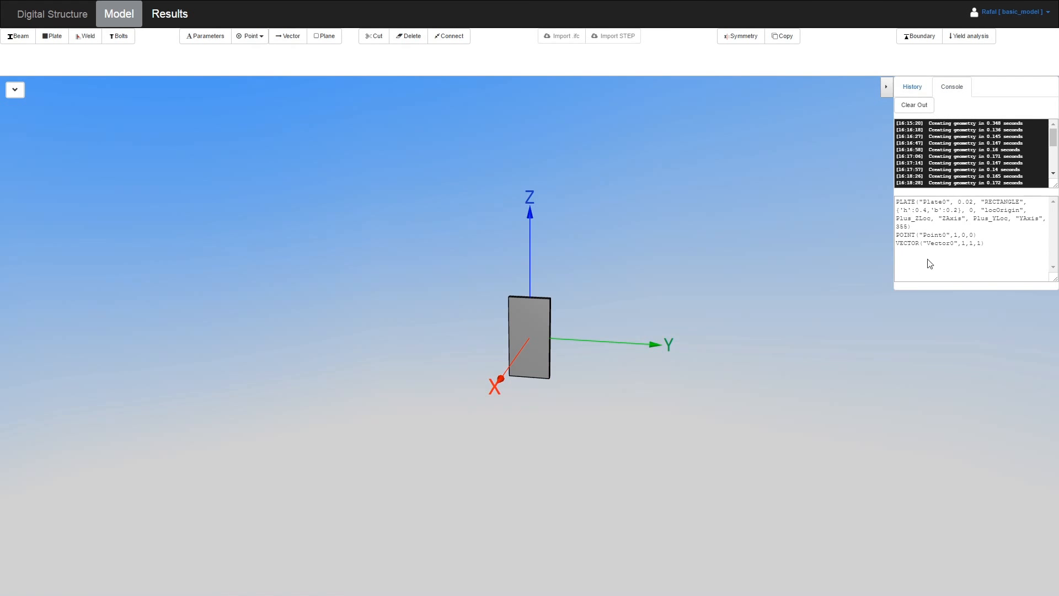
pyautogui.click(911, 88)
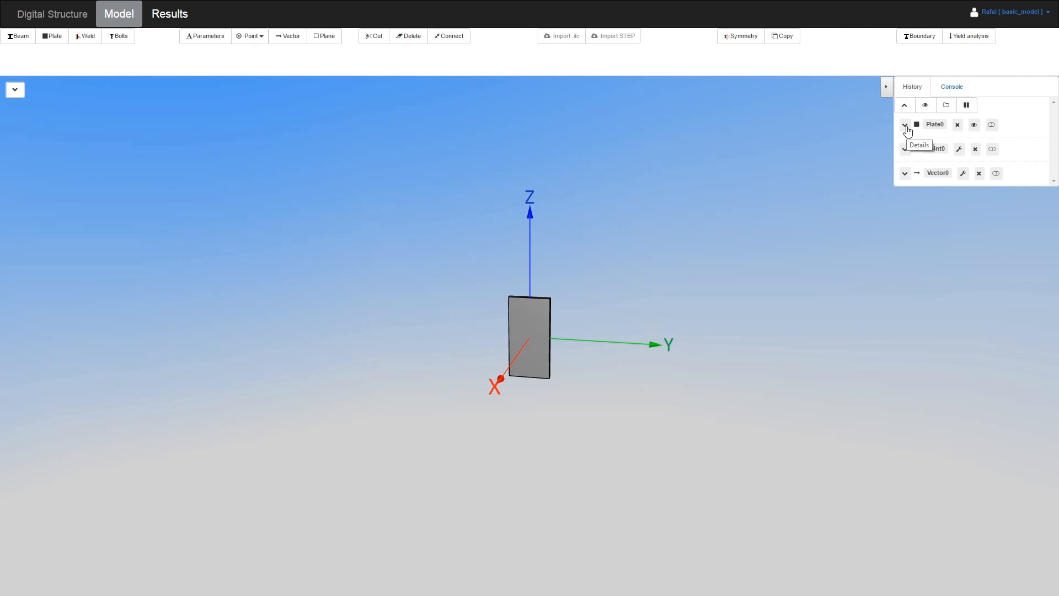
pyautogui.click(906, 126)
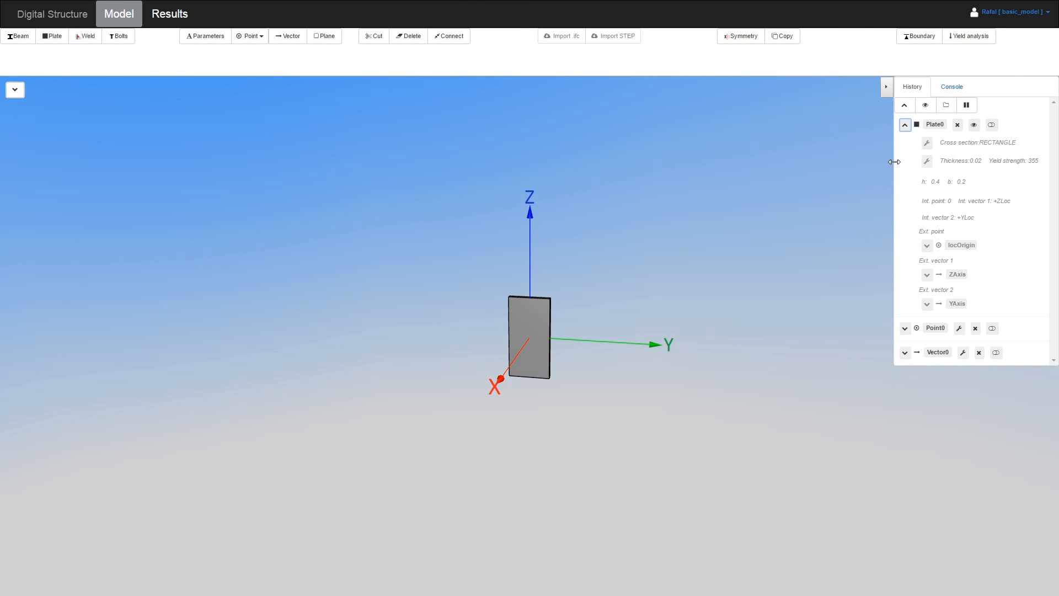
pyautogui.click(927, 162)
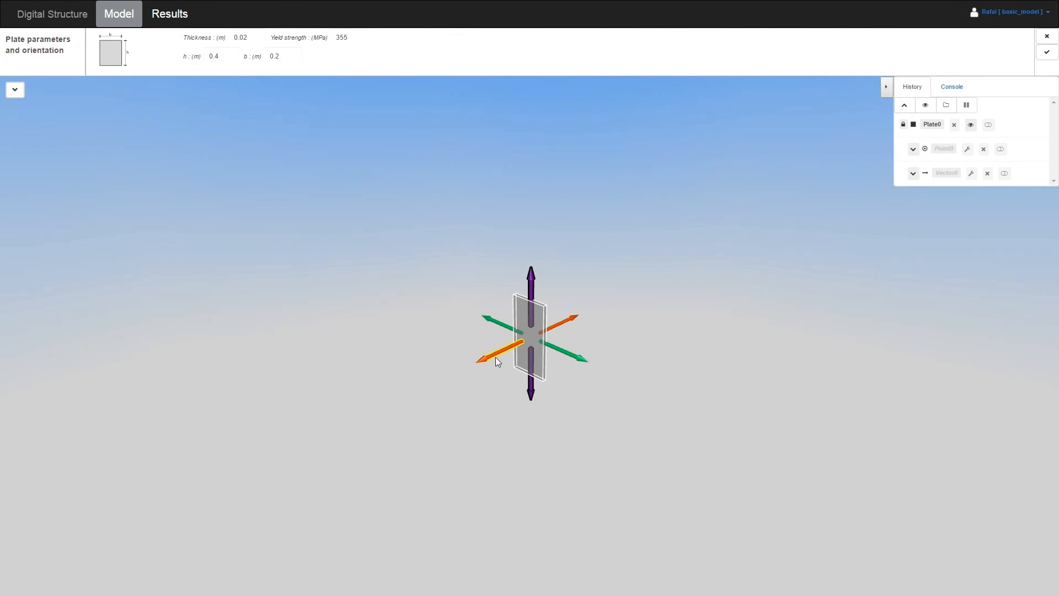
# Redefine Plate0's orange axis, confirm the edit, and drag Plate0 below Vector0 in history
pyautogui.click(493, 357)
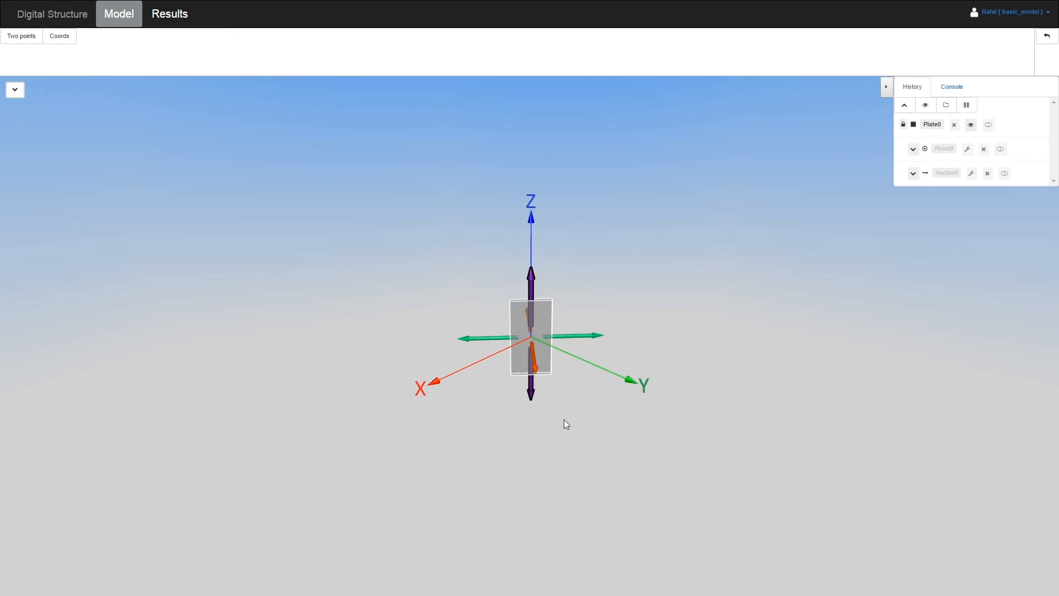
pyautogui.click(462, 369)
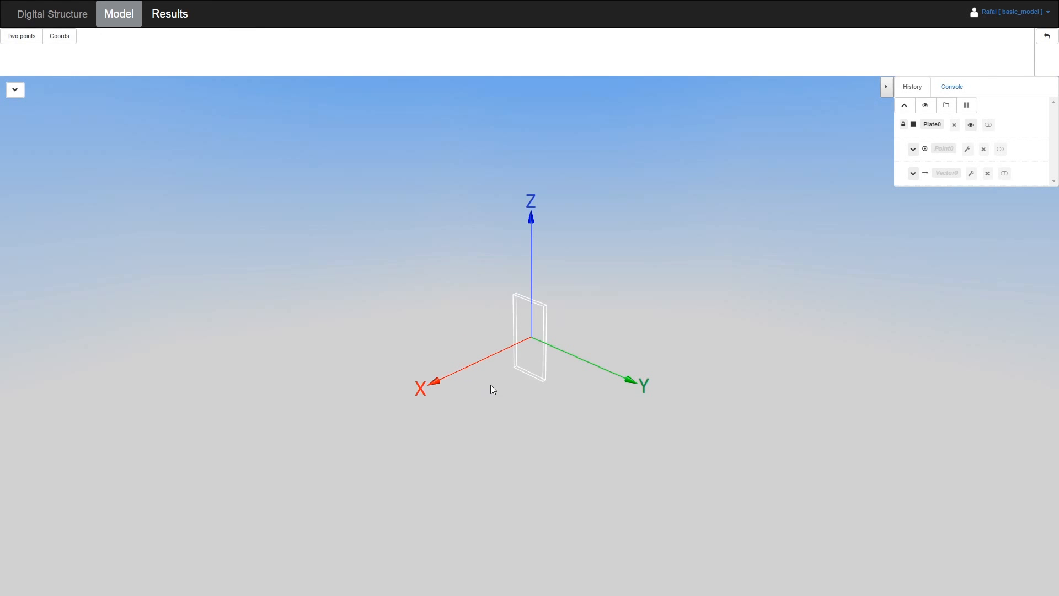
pyautogui.click(1046, 47)
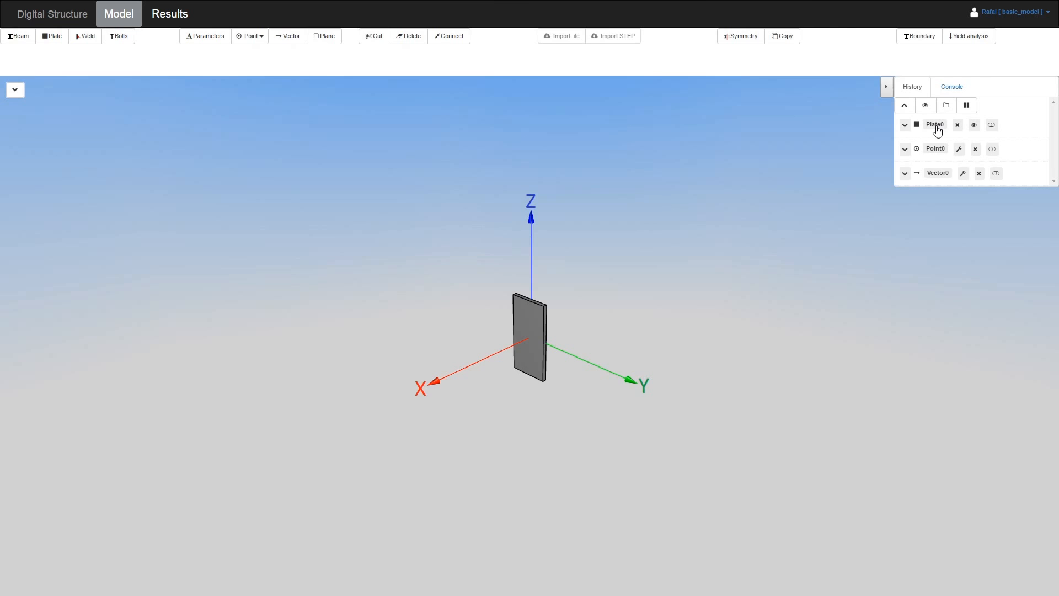
pyautogui.moveTo(938, 130); pyautogui.dragTo(958, 181)
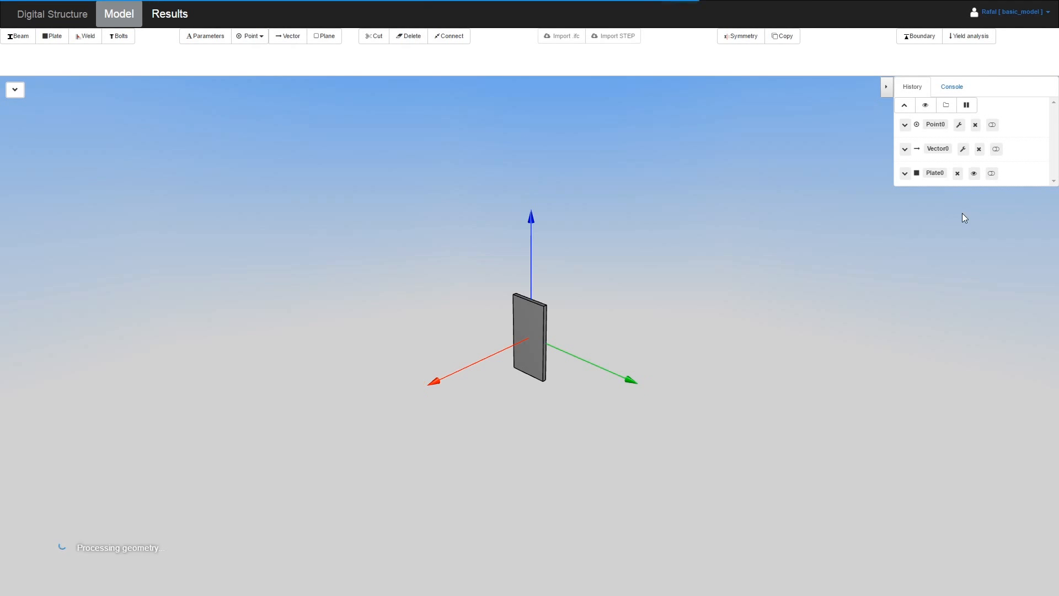
# Verify the reordered script in Console and reopen Plate0's editor from History
pyautogui.click(941, 86)
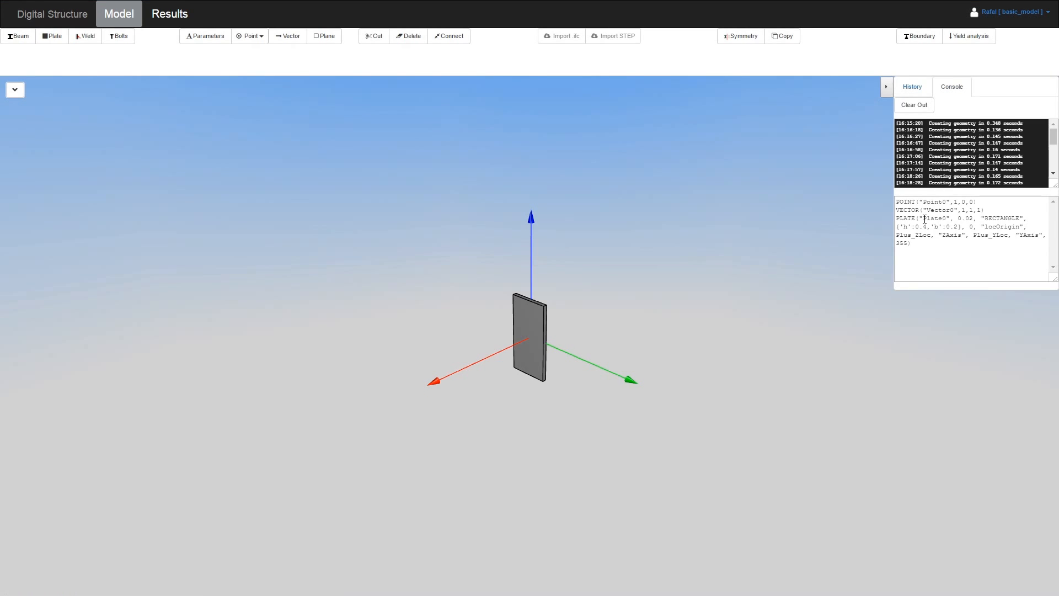
pyautogui.click(910, 87)
pyautogui.click(904, 173)
pyautogui.click(927, 210)
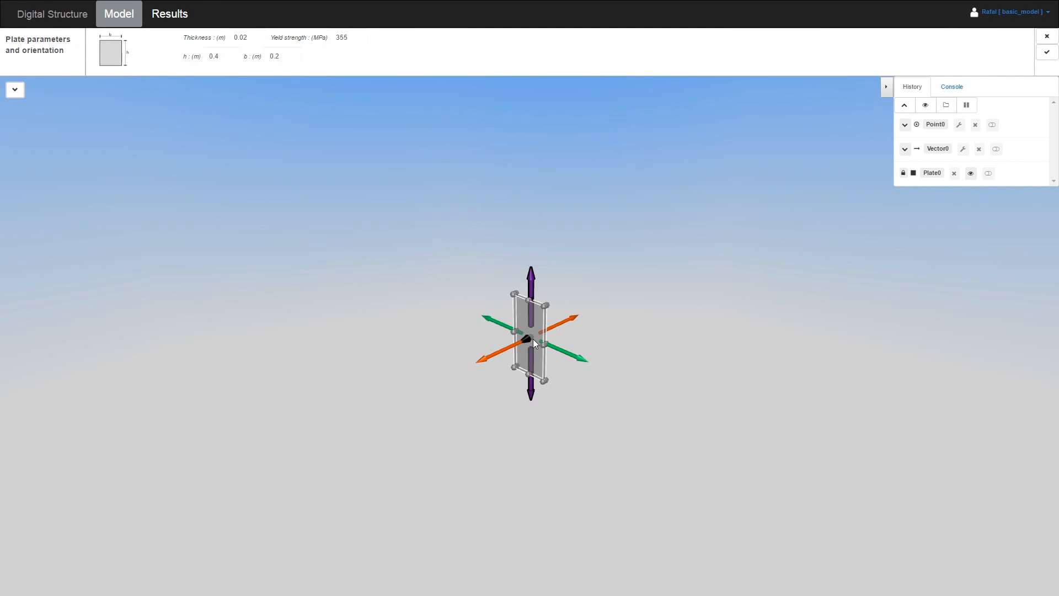
# Snap Plate0's centre onto Point0 and point its vertical axis upright
pyautogui.click(533, 338)
pyautogui.click(528, 339)
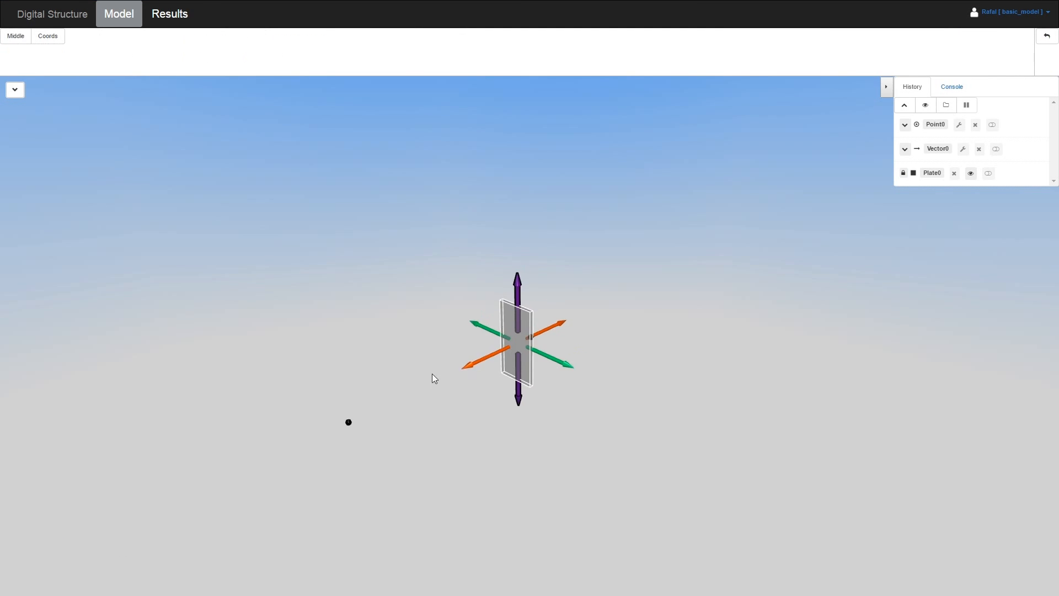
pyautogui.click(349, 420)
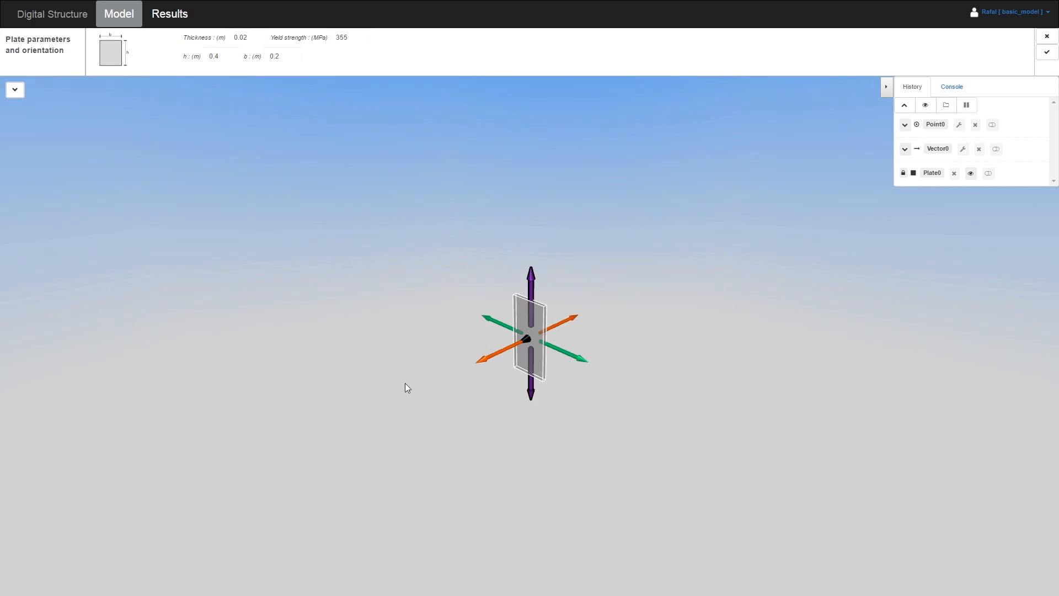
pyautogui.click(529, 296)
pyautogui.click(573, 280)
pyautogui.moveTo(545, 250); pyautogui.dragTo(443, 240)
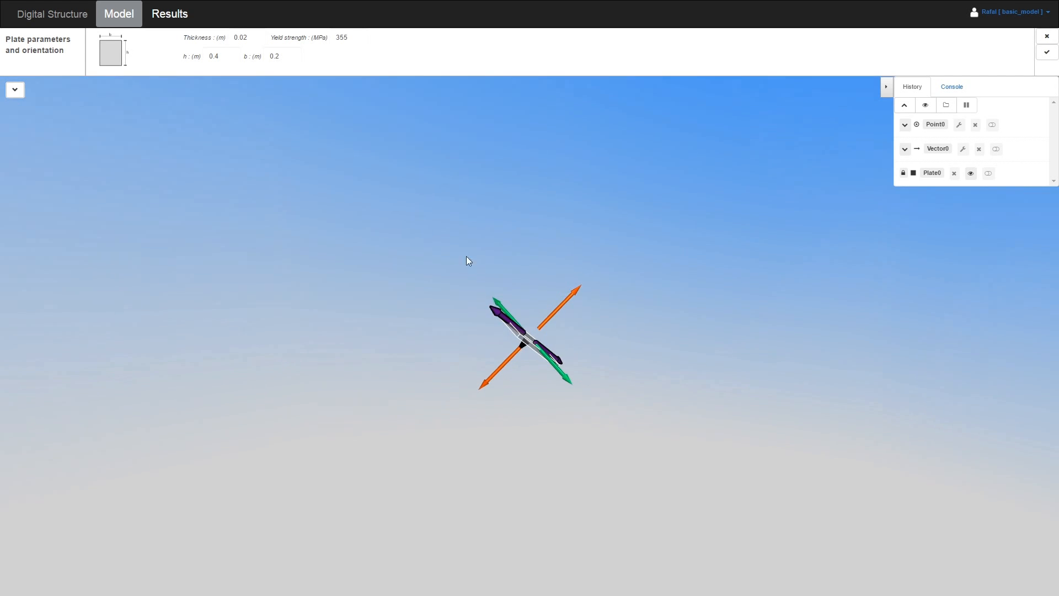
pyautogui.click(501, 316)
pyautogui.click(575, 283)
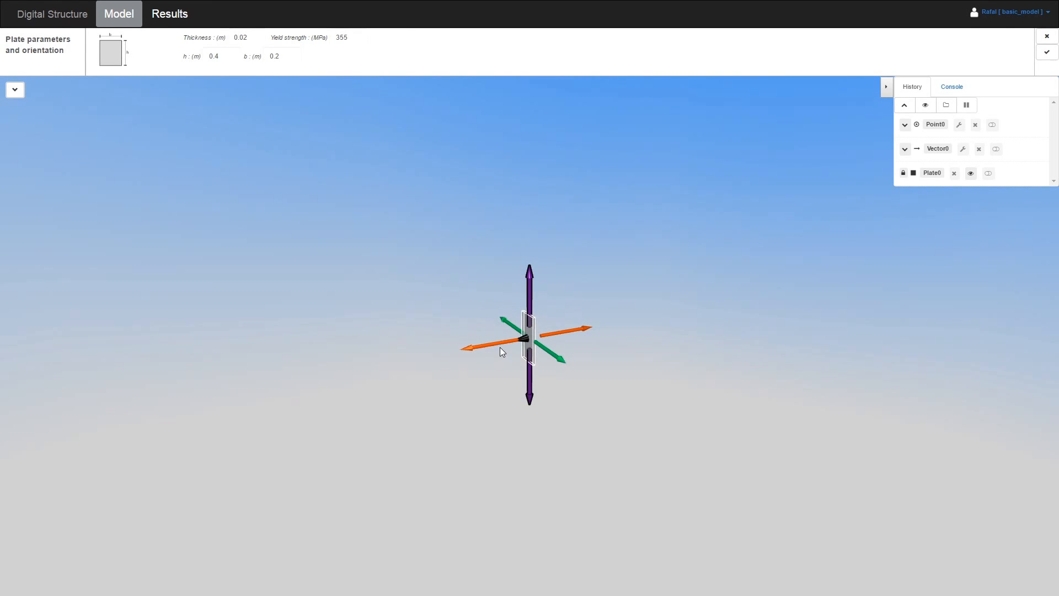
# Redirect Plate0's orange axis along a new vector and confirm the placement
pyautogui.click(498, 345)
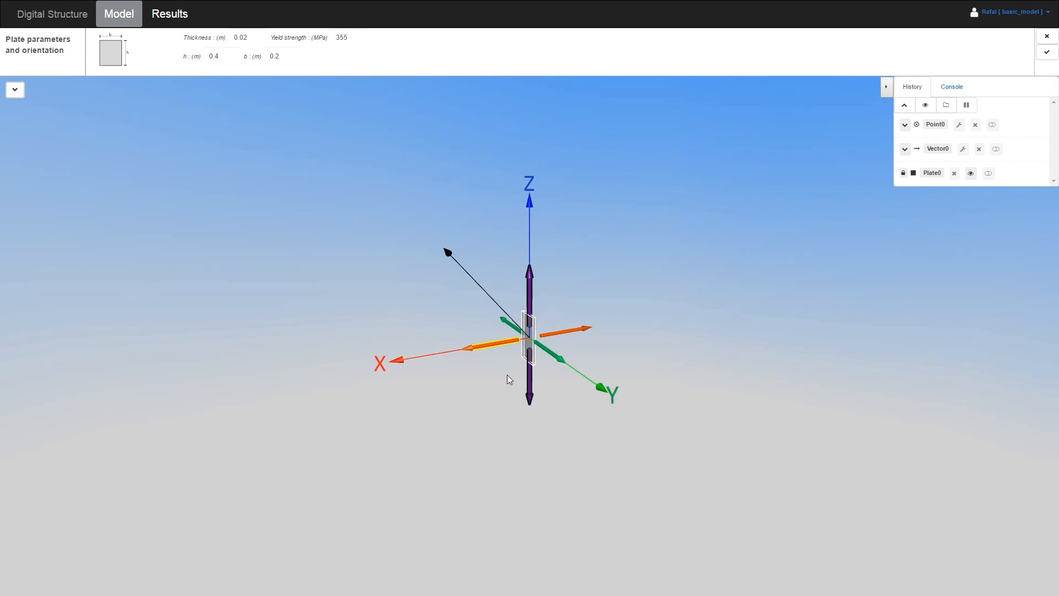
pyautogui.click(474, 279)
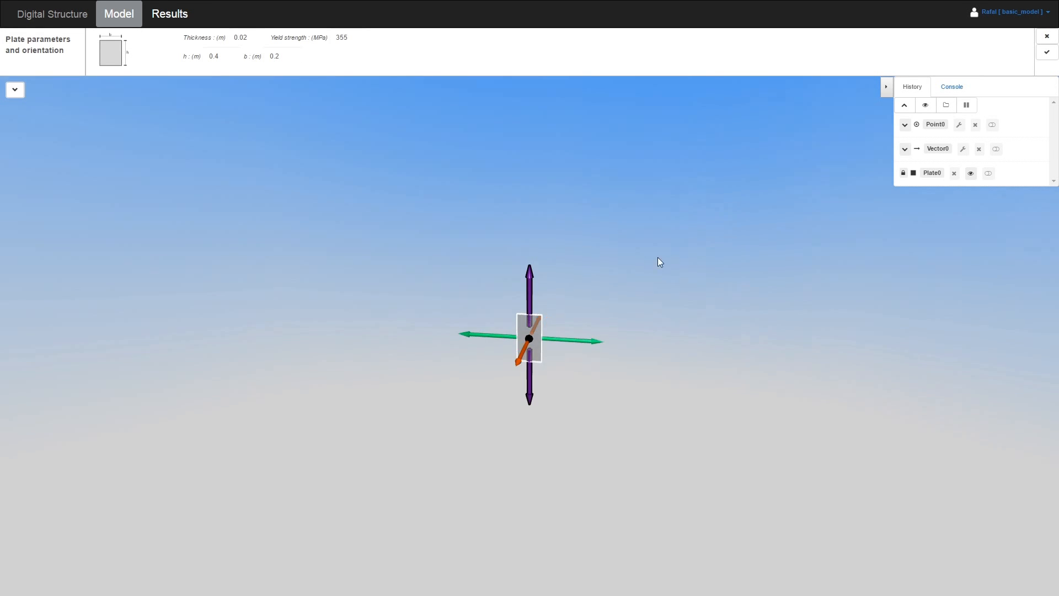
pyautogui.moveTo(706, 266); pyautogui.dragTo(613, 349)
pyautogui.click(572, 357)
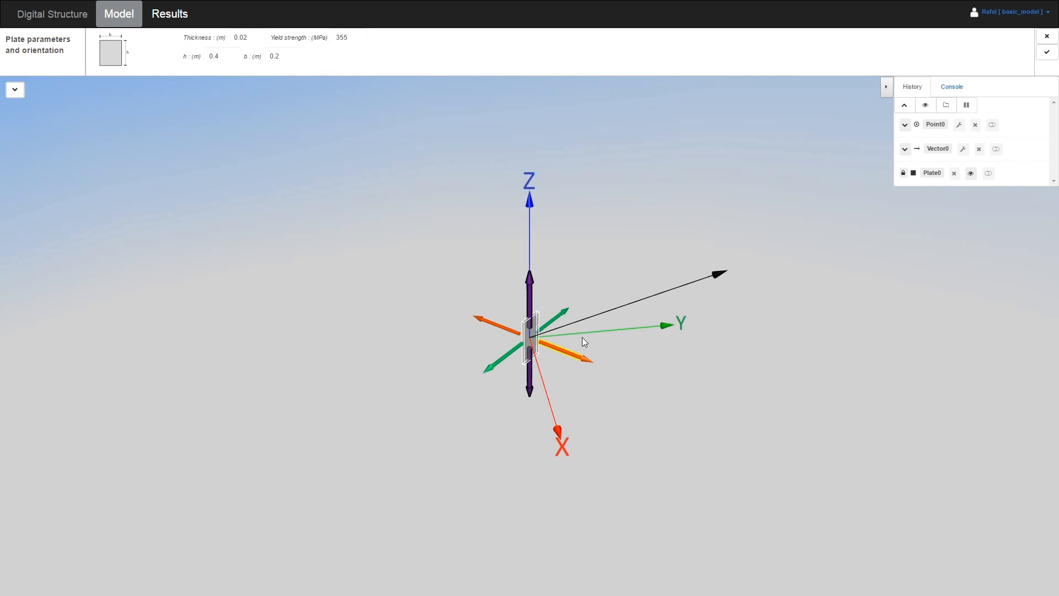
pyautogui.click(608, 312)
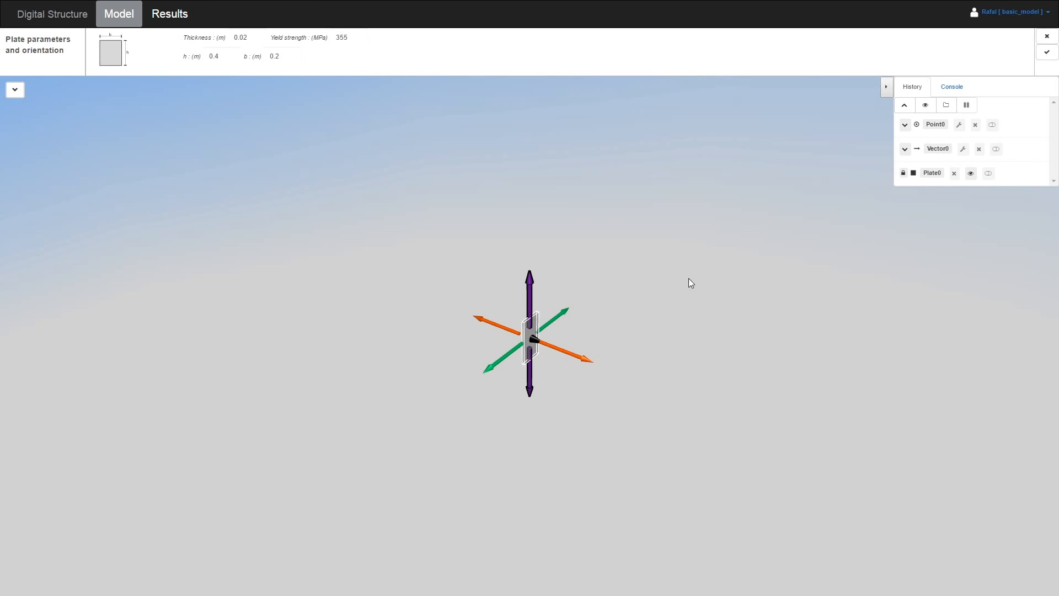
pyautogui.moveTo(660, 271); pyautogui.dragTo(615, 273)
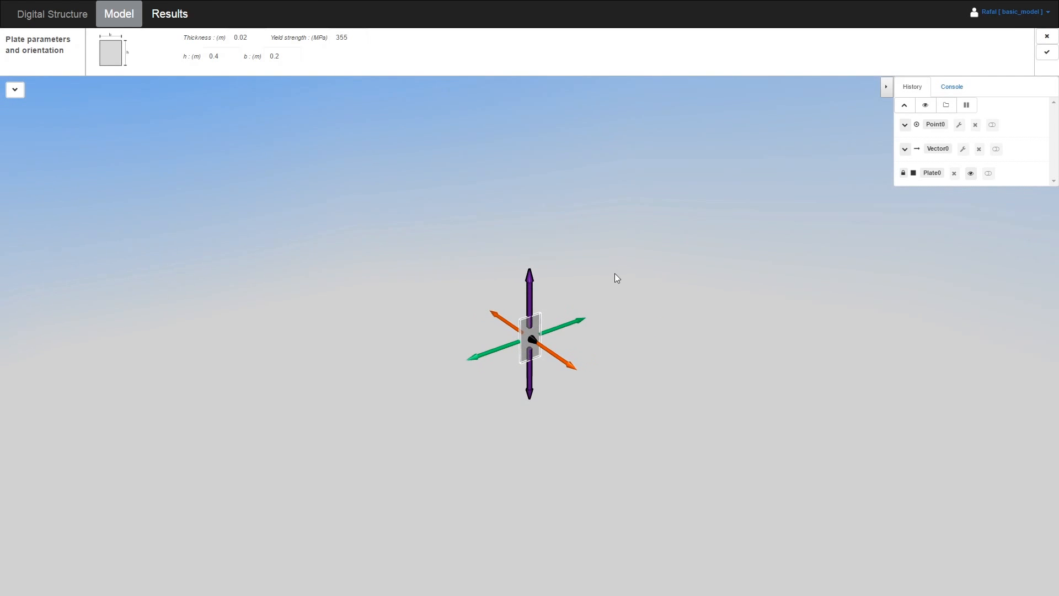
pyautogui.click(1047, 54)
# Create Beam0 from the European catalogue using the IPE 100 I-section
pyautogui.click(19, 37)
pyautogui.click(157, 54)
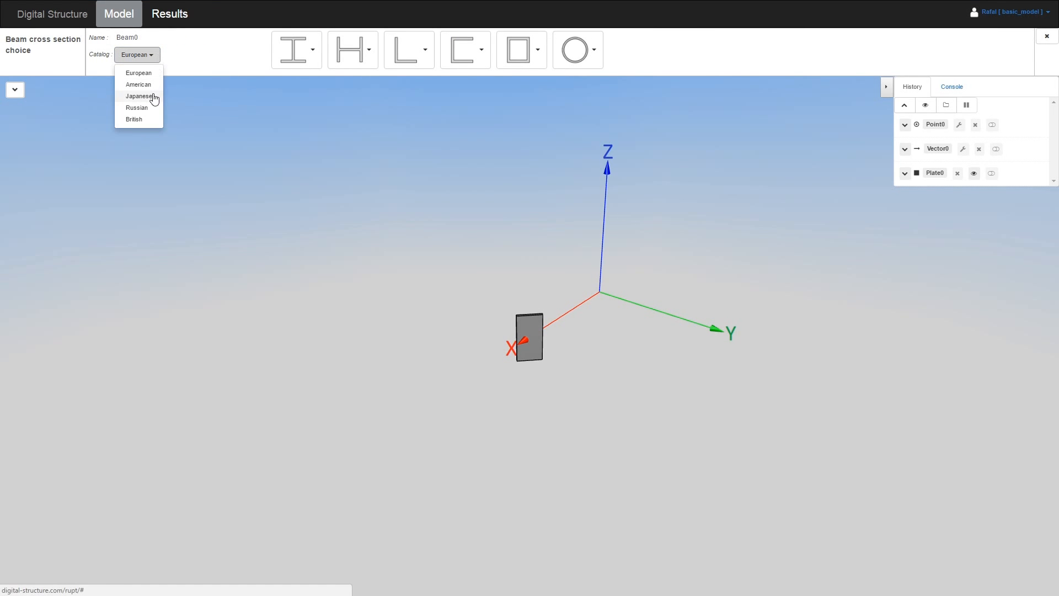
pyautogui.click(153, 57)
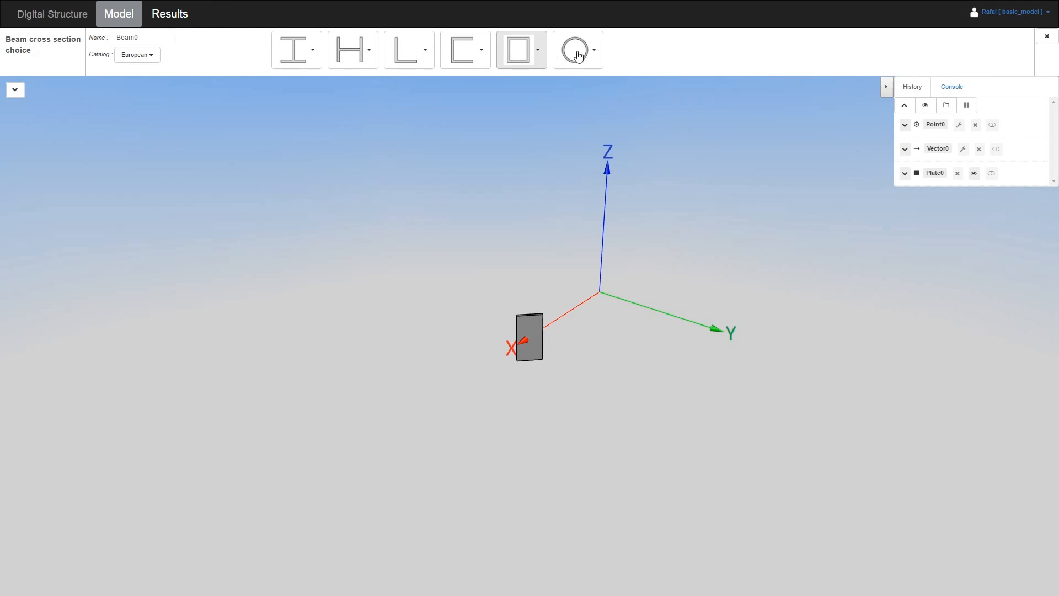
pyautogui.click(312, 49)
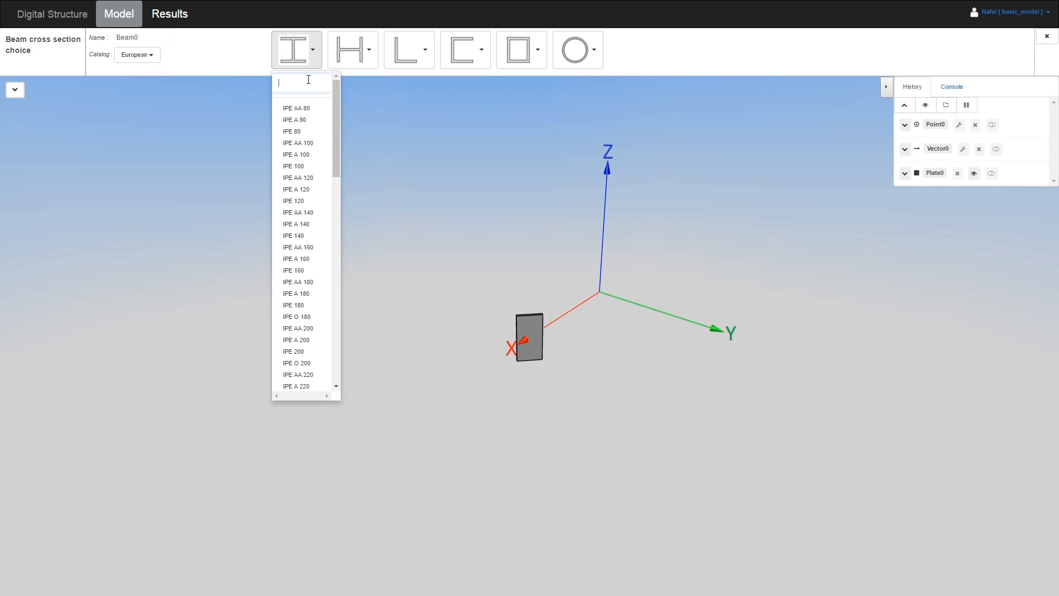
pyautogui.write('100')
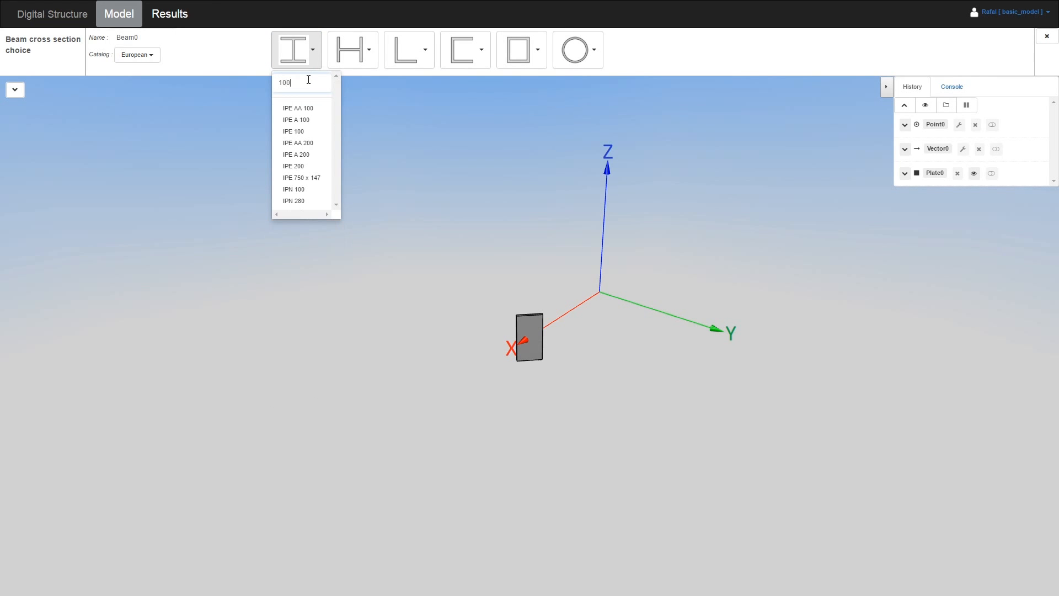
pyautogui.click(308, 136)
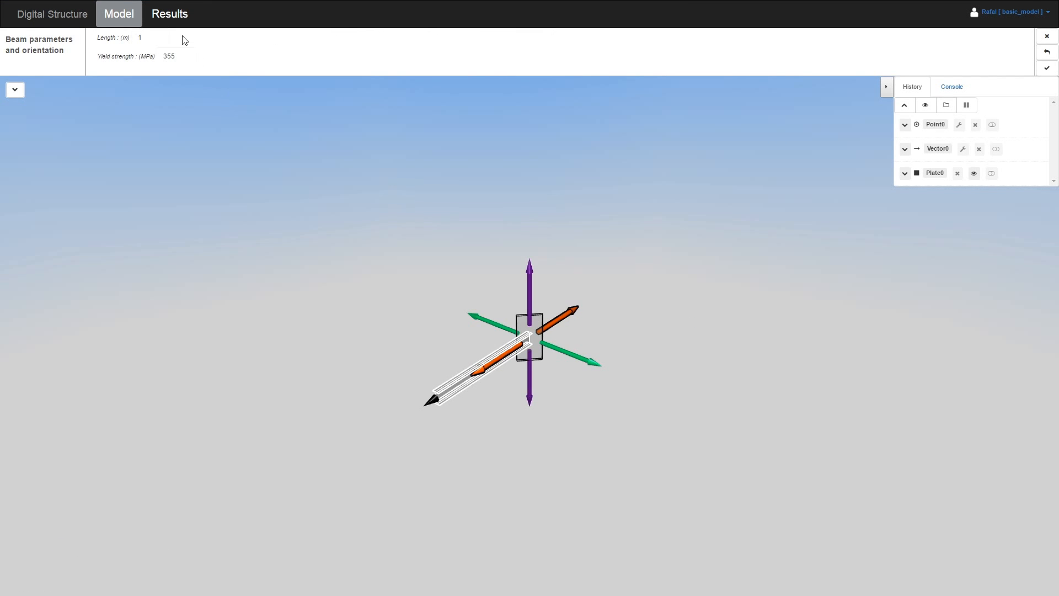
# Set Beam0's length to 0.5 m, then drag its end to 0.283 m and grab the end point
pyautogui.click(140, 38)
pyautogui.write('0.5')
pyautogui.press('Return')
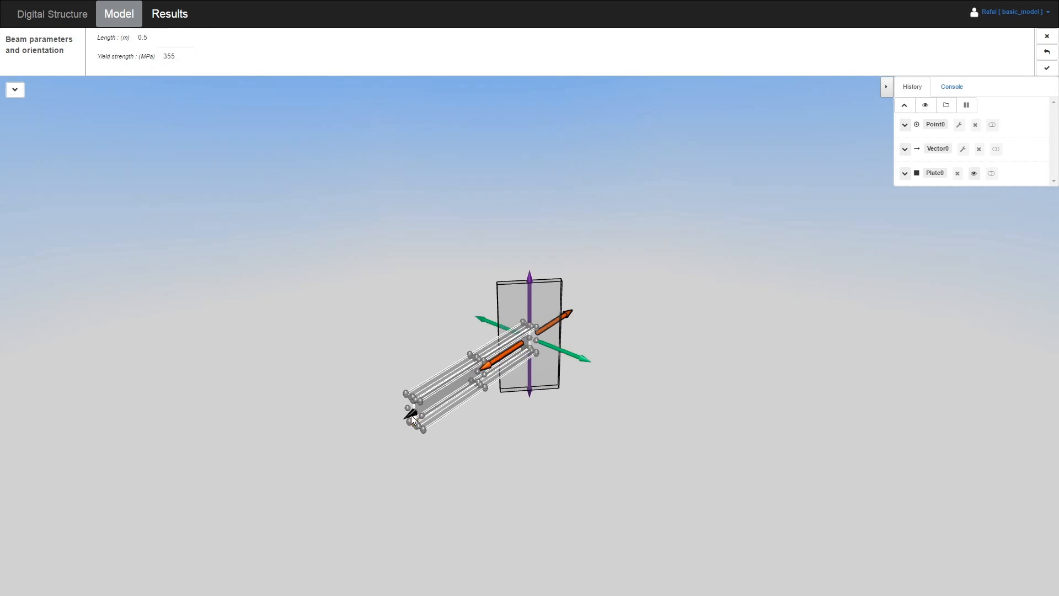
pyautogui.moveTo(411, 418); pyautogui.dragTo(478, 350)
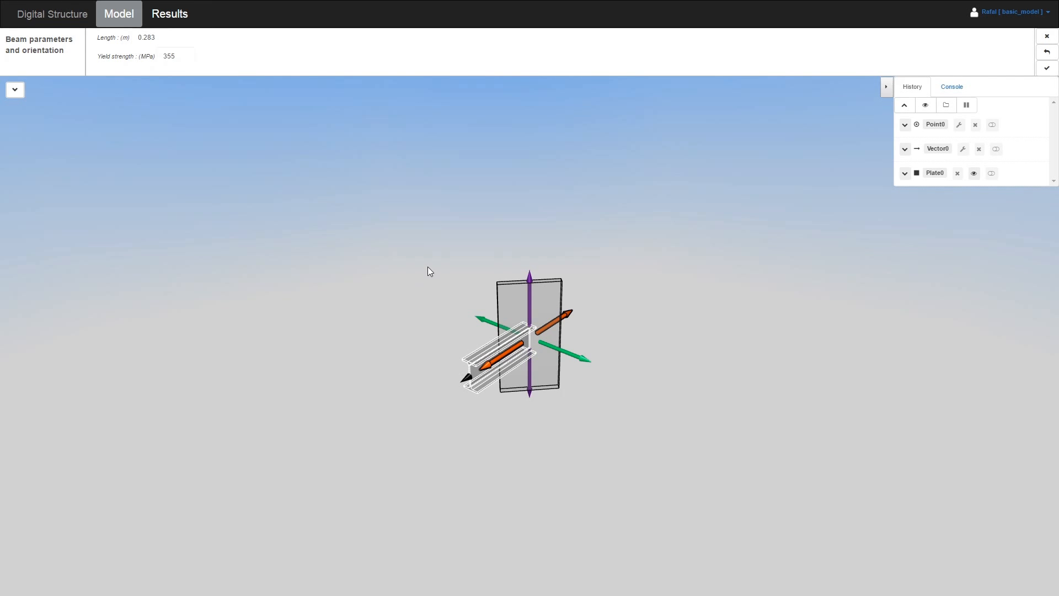
pyautogui.scroll(3, 530, 339)
pyautogui.click(530, 340)
# Snap Beam0's end onto Plate0's centre point
pyautogui.click(531, 340)
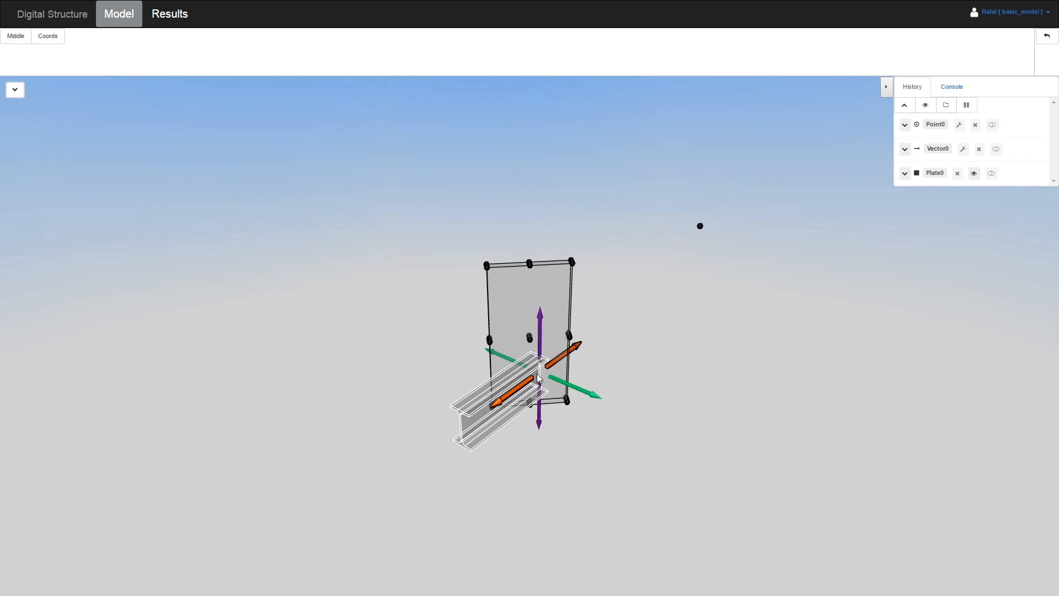
pyautogui.click(531, 342)
pyautogui.moveTo(342, 329); pyautogui.dragTo(495, 348)
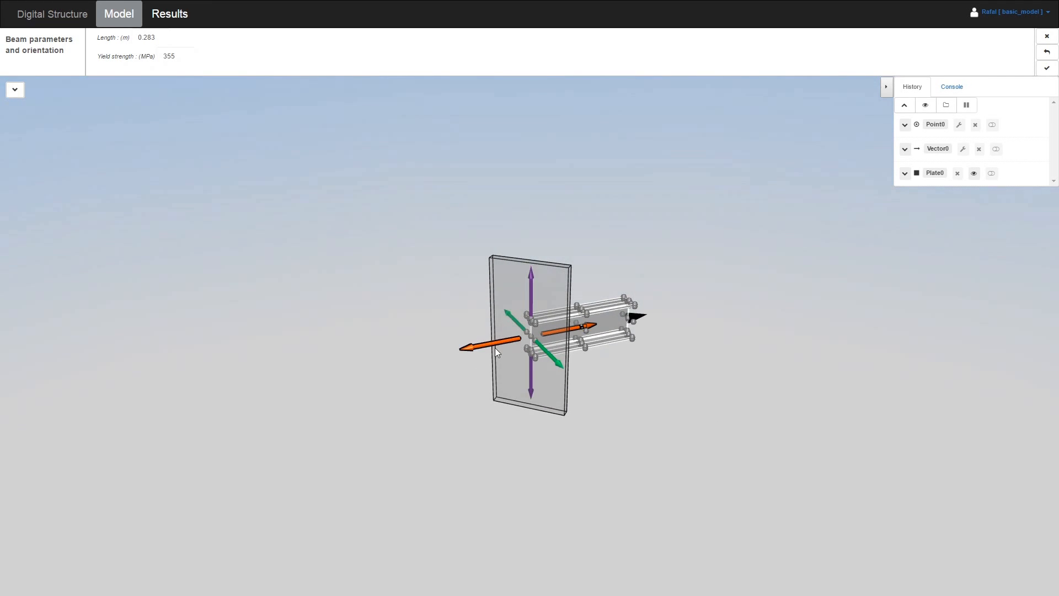
# Flip the beam's direction with the orange arrow and re-snap it to the plate centre
pyautogui.click(467, 351)
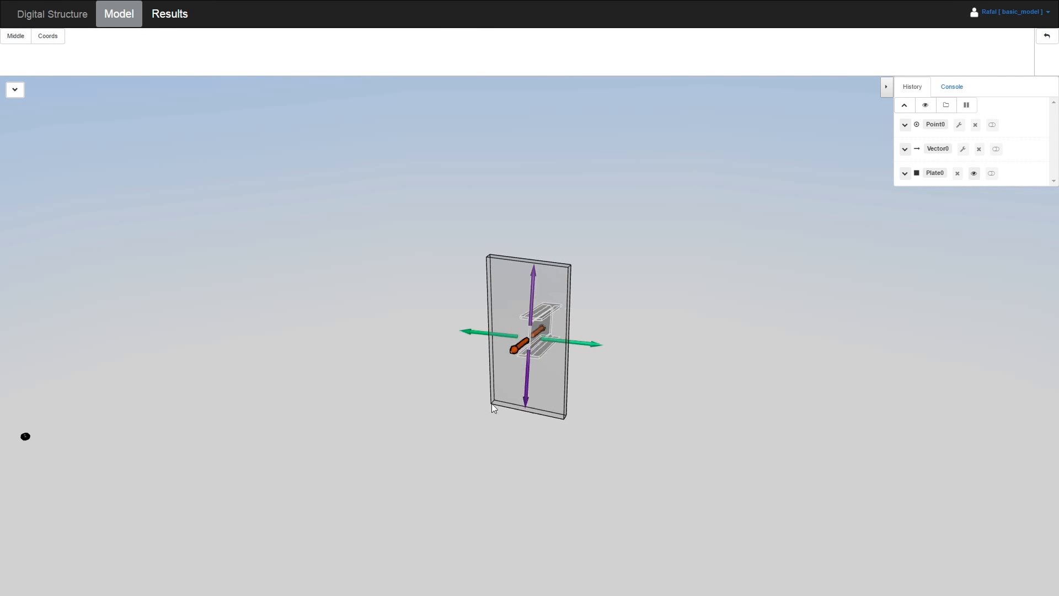
pyautogui.moveTo(475, 357); pyautogui.dragTo(503, 354)
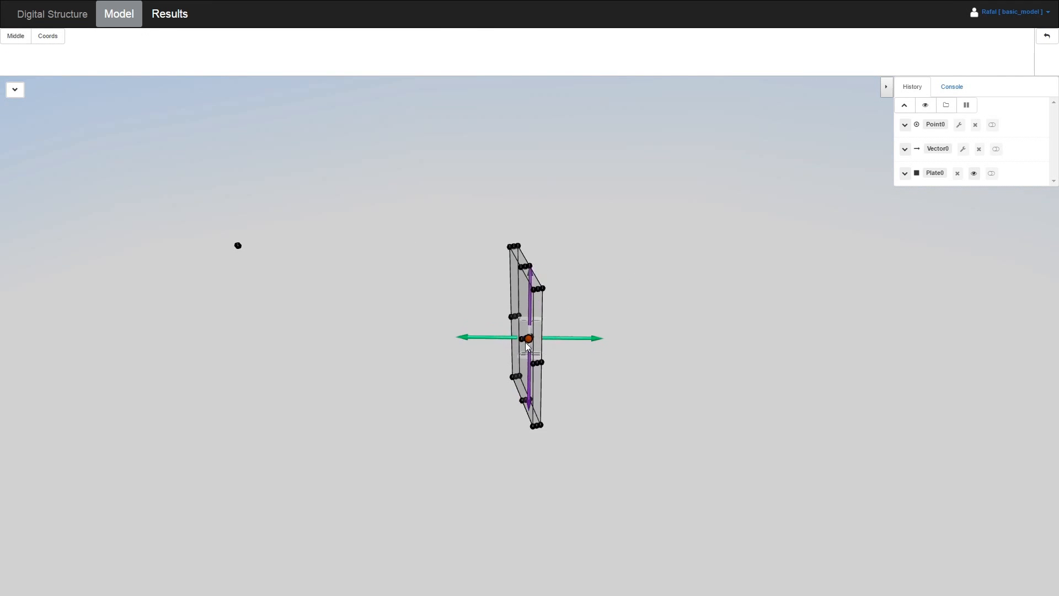
pyautogui.scroll(5, 526, 343)
pyautogui.click(515, 341)
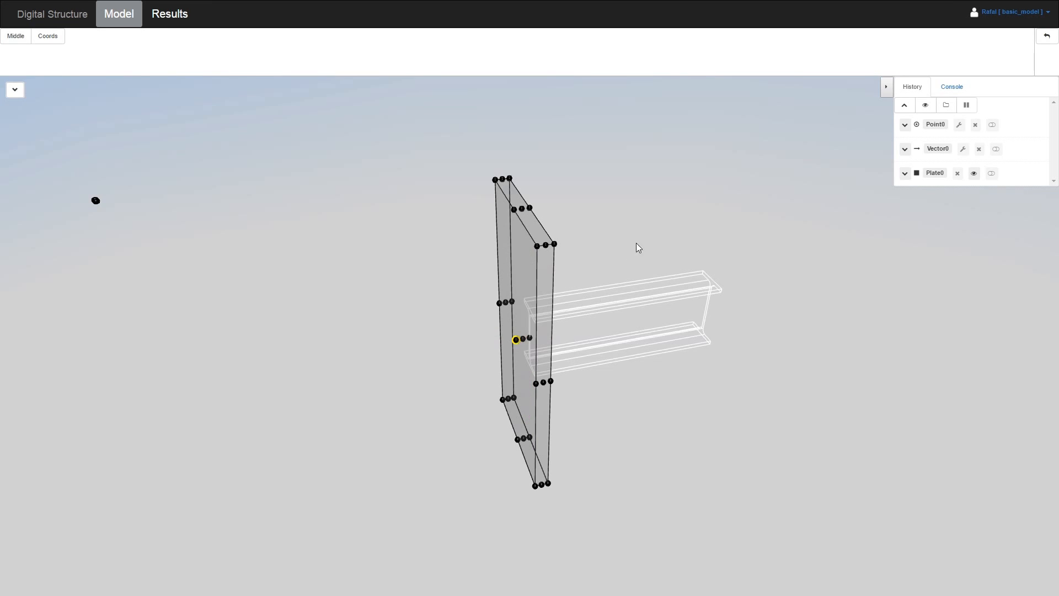
pyautogui.moveTo(752, 224); pyautogui.dragTo(545, 259)
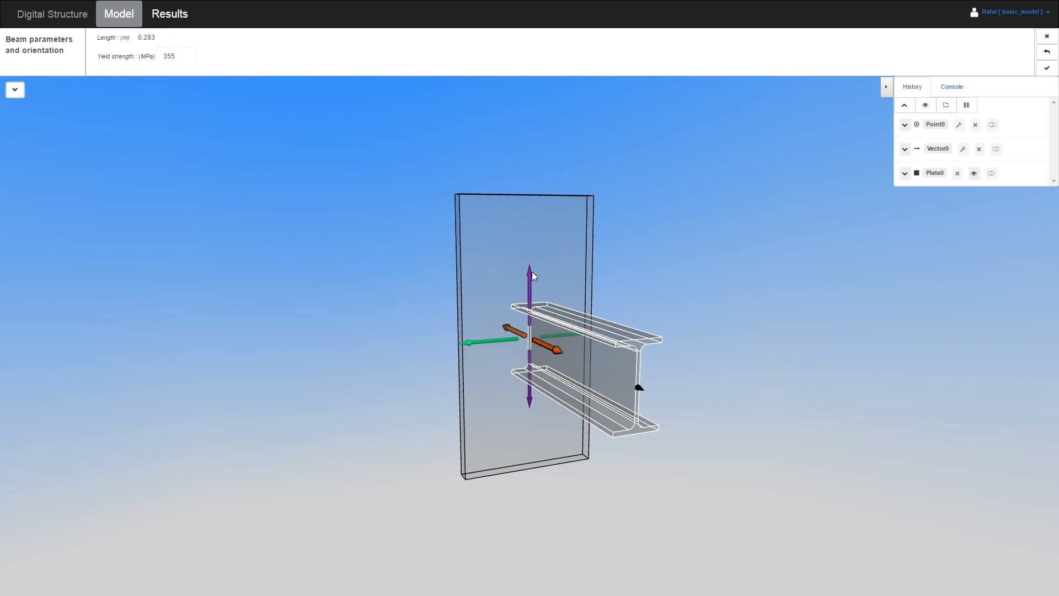
pyautogui.click(531, 273)
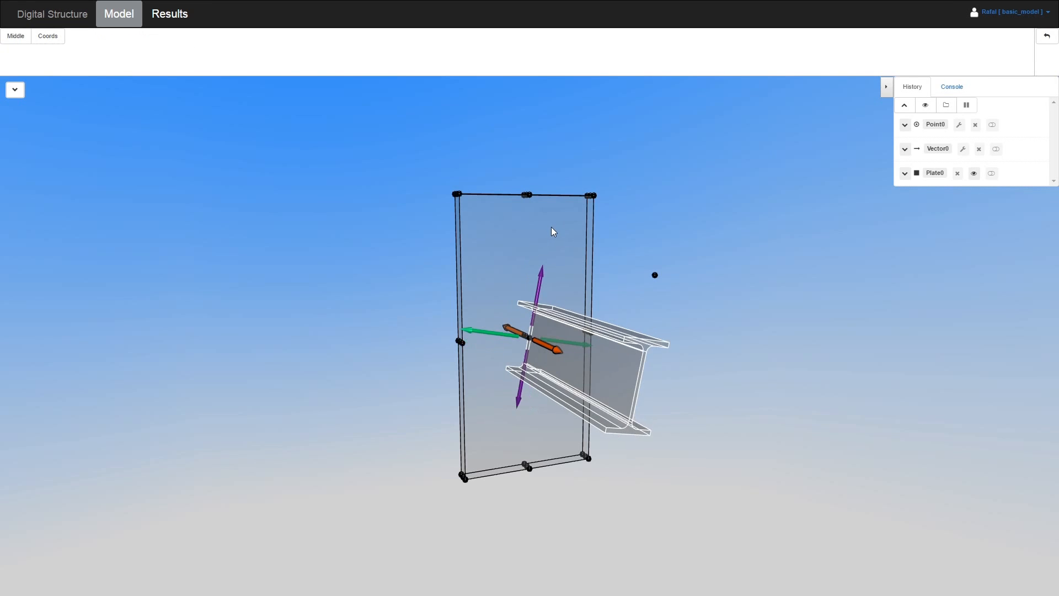
pyautogui.click(530, 195)
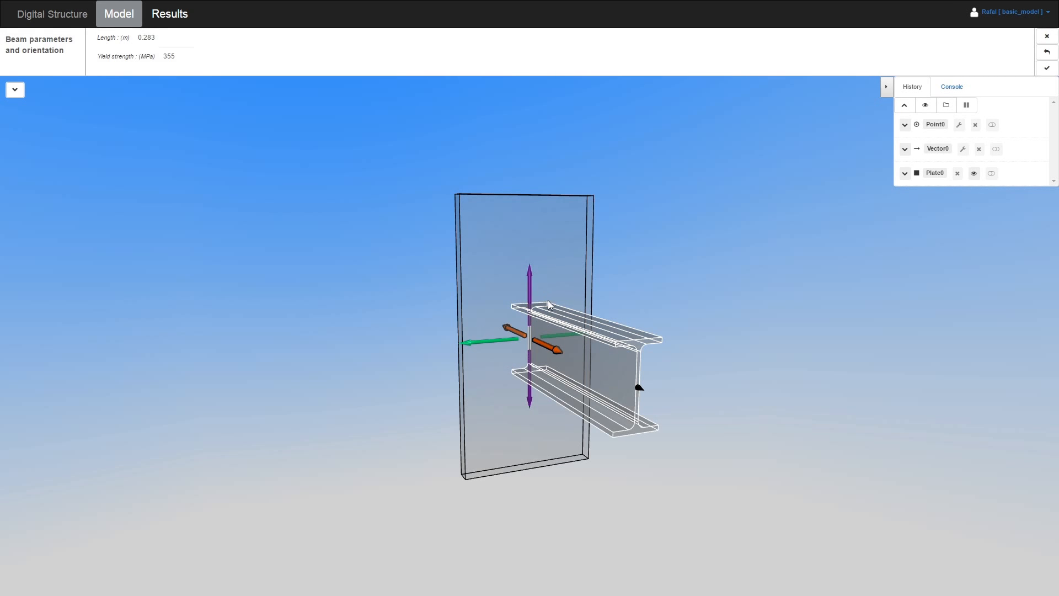
pyautogui.moveTo(708, 240); pyautogui.dragTo(610, 265)
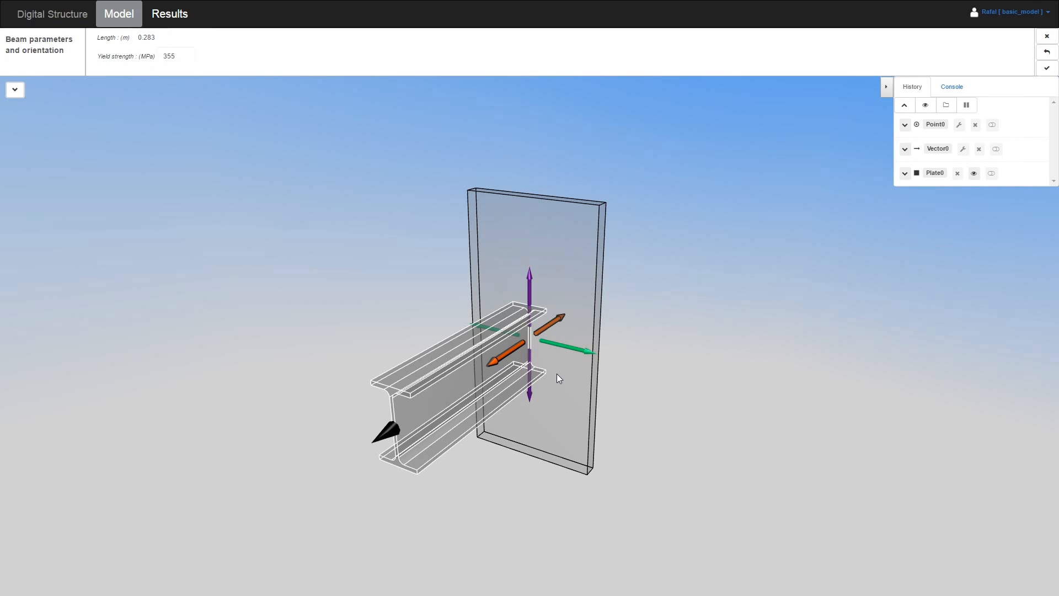
pyautogui.moveTo(544, 352)
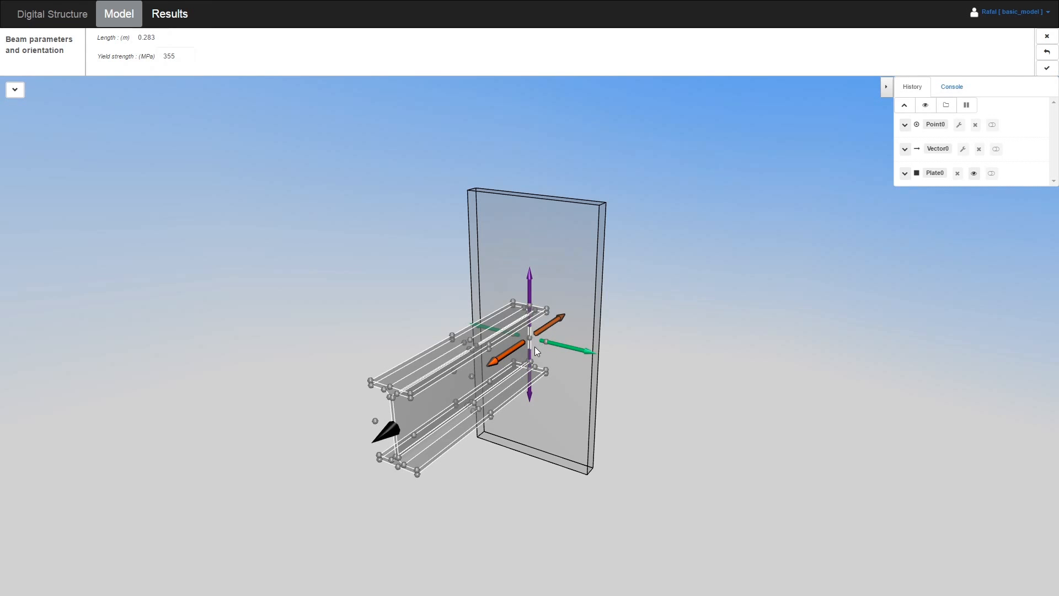
# Place Beam0 at the midpoint of Plate0:v100 (centre) and Plate0:v106 (top-edge middle), then confirm it
pyautogui.click(530, 338)
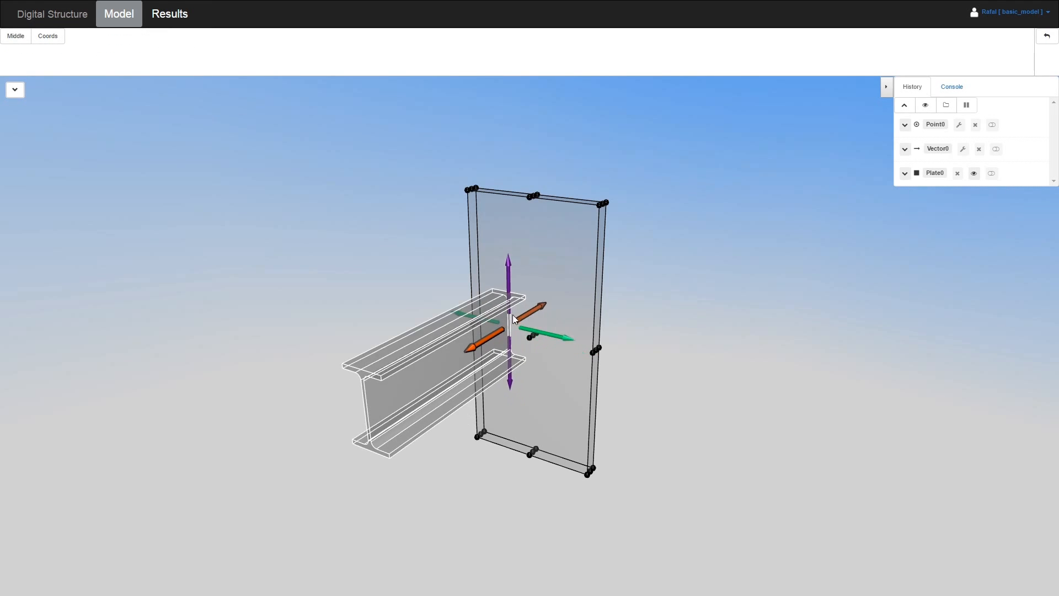
pyautogui.click(516, 273)
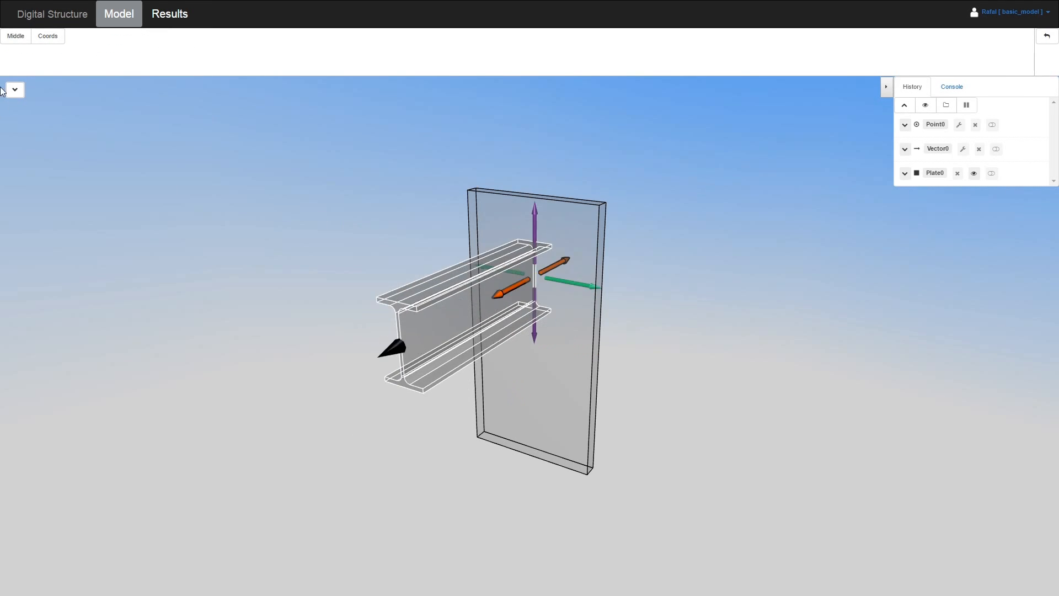
pyautogui.click(17, 37)
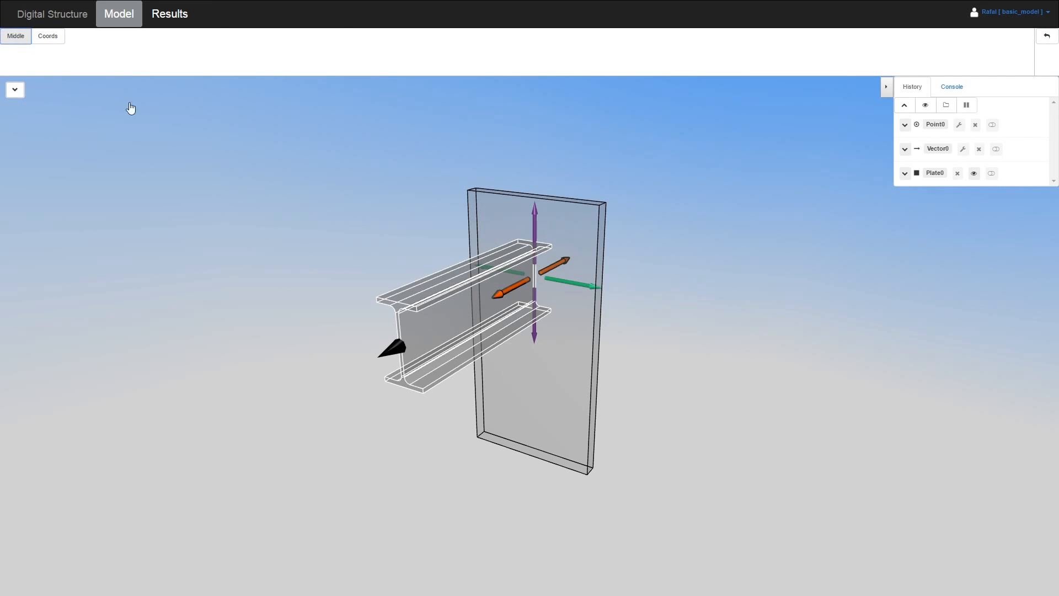
pyautogui.scroll(3, 619, 298)
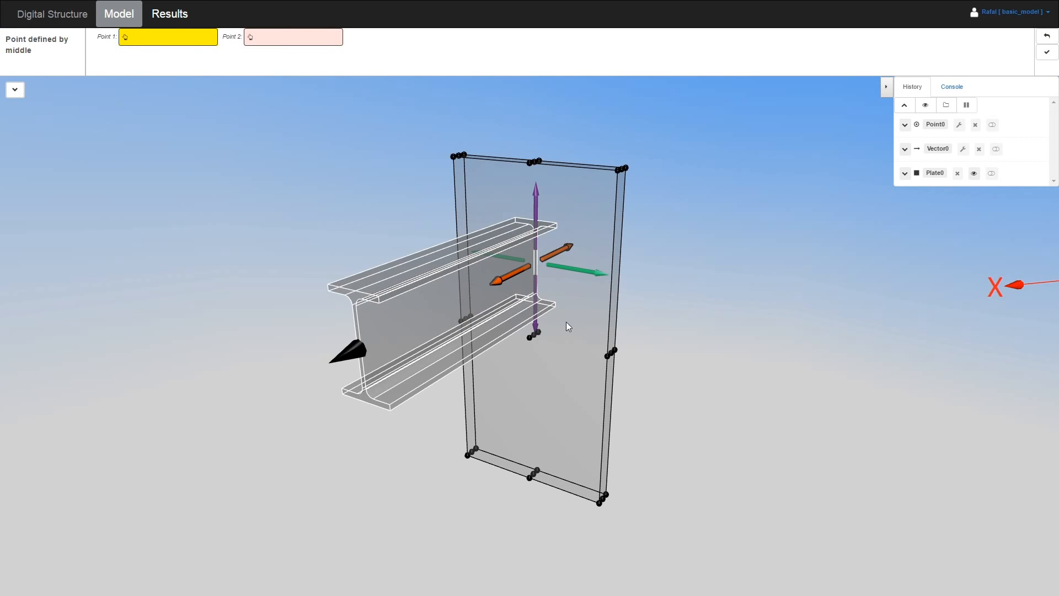
pyautogui.moveTo(568, 320); pyautogui.dragTo(529, 341)
pyautogui.click(530, 340)
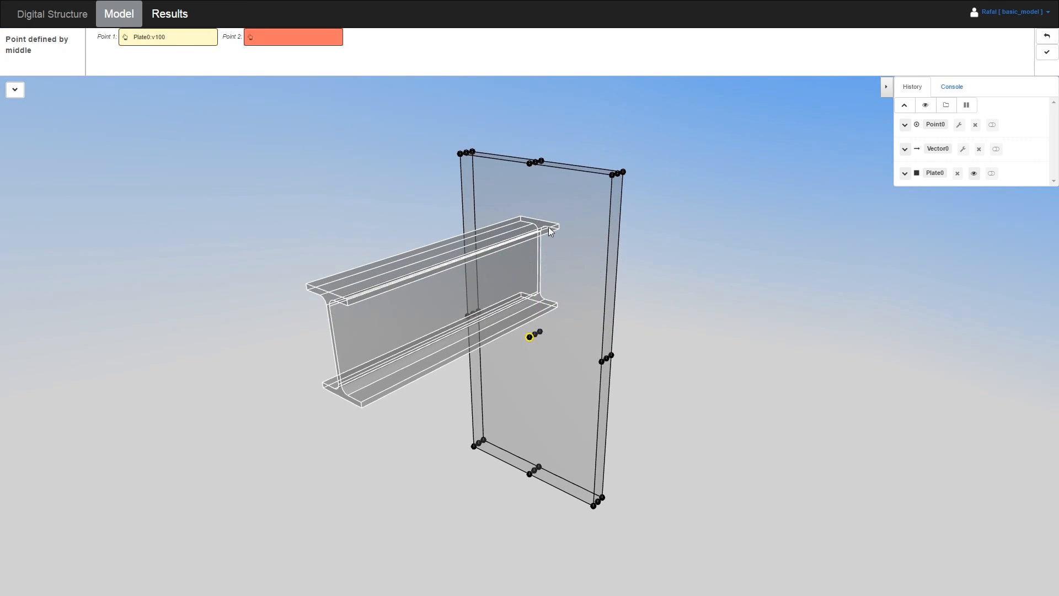
pyautogui.click(530, 163)
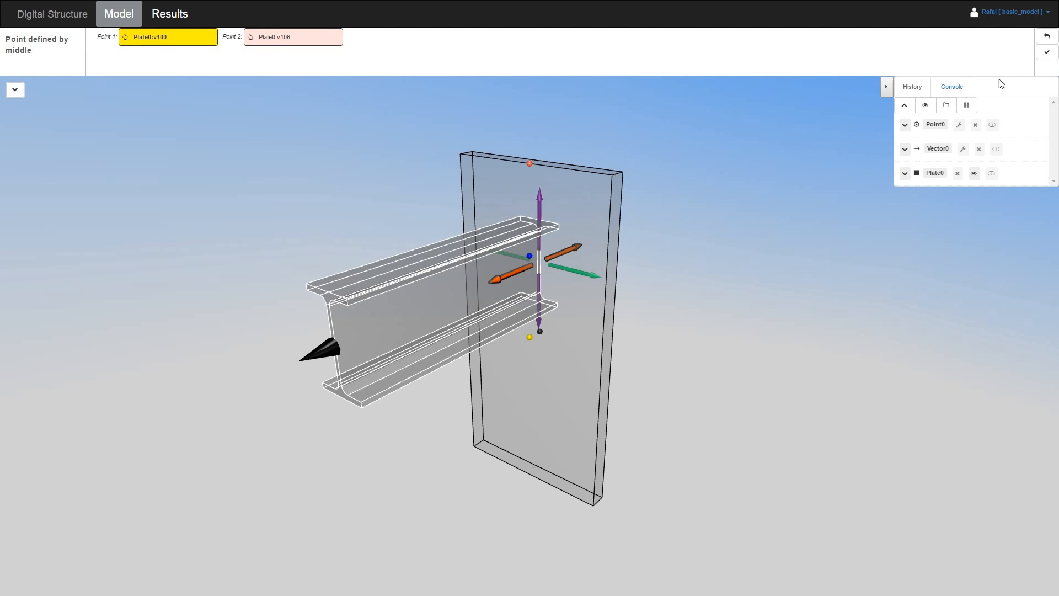
pyautogui.click(1046, 52)
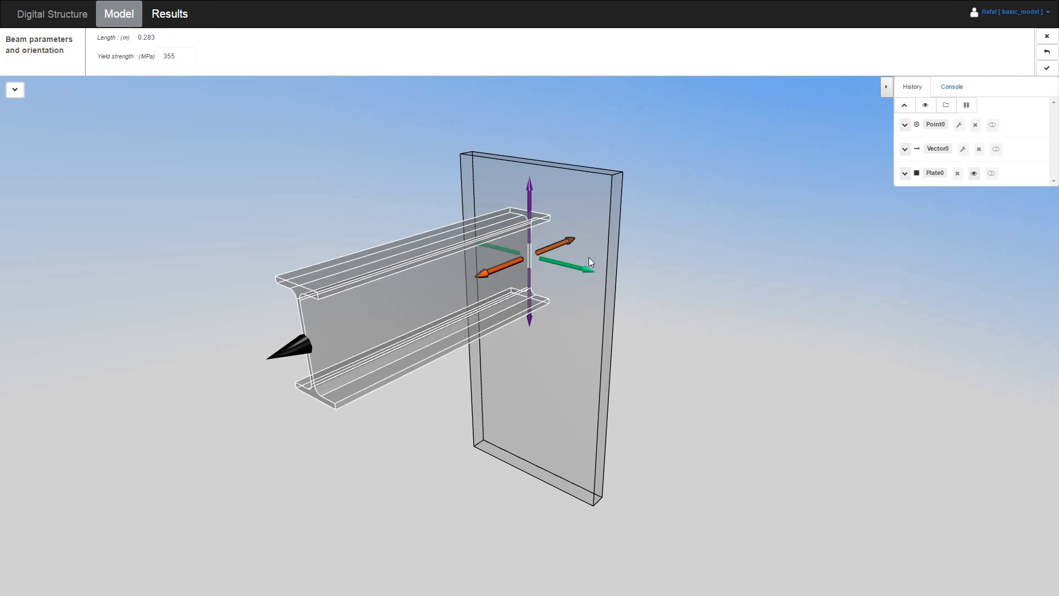
pyautogui.moveTo(653, 239)
pyautogui.mouseDown()
pyautogui.moveTo(757, 221)
pyautogui.moveTo(618, 218)
pyautogui.moveTo(563, 234)
pyautogui.moveTo(608, 227)
pyautogui.moveTo(647, 240)
pyautogui.mouseUp()
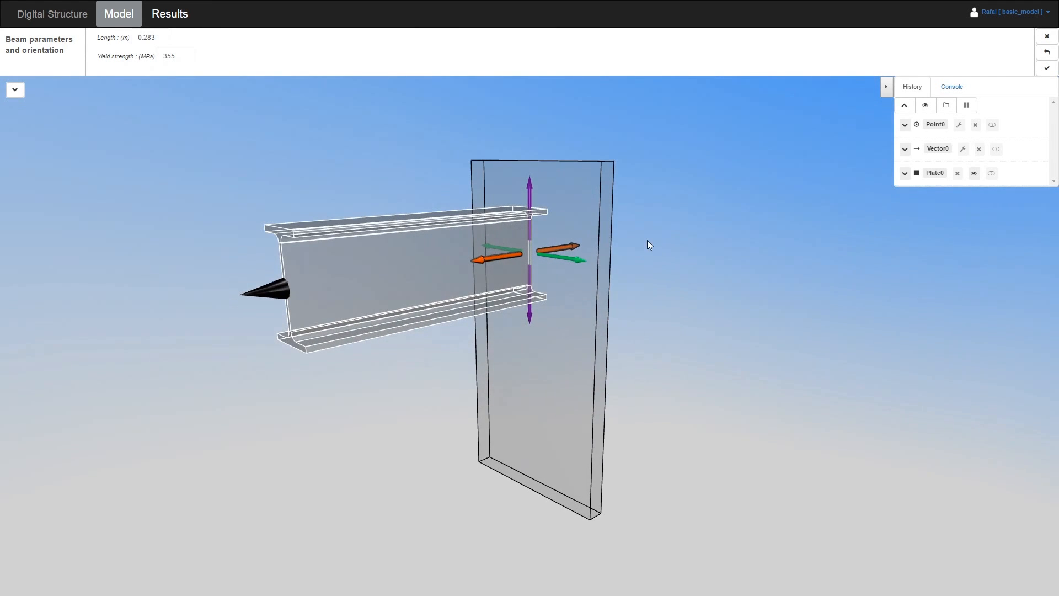
pyautogui.click(1048, 68)
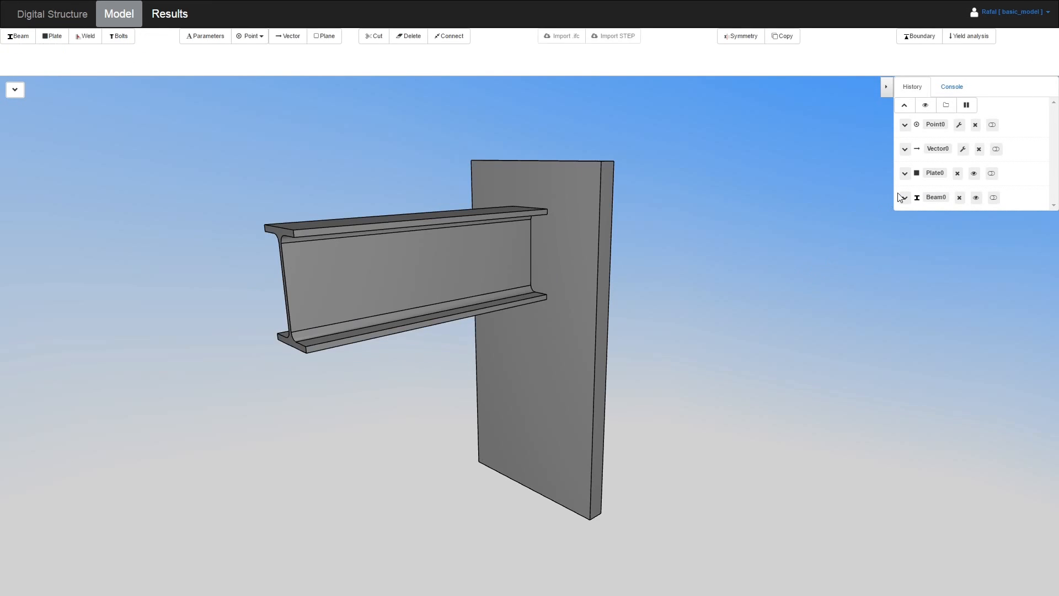
# Edit Plate0 so its orientation direction aligns with the global X axis
pyautogui.click(905, 173)
pyautogui.click(928, 210)
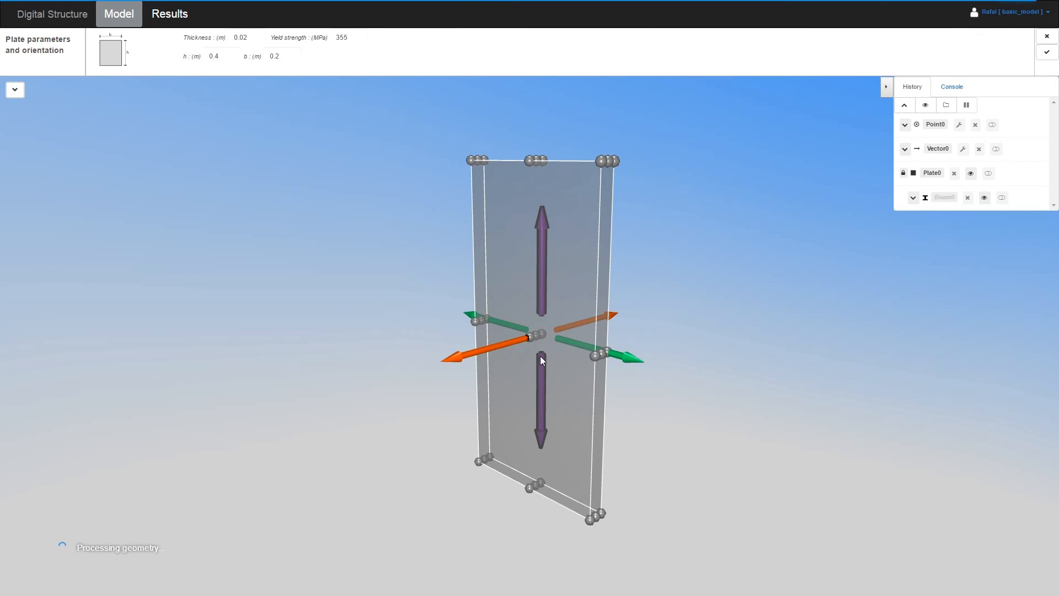
pyautogui.click(564, 342)
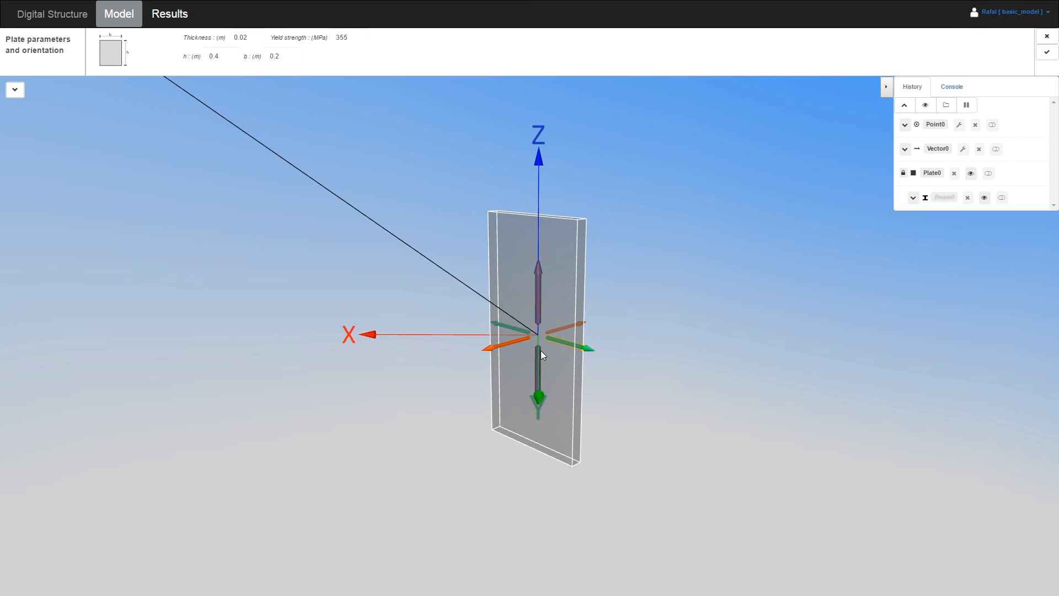
pyautogui.click(438, 336)
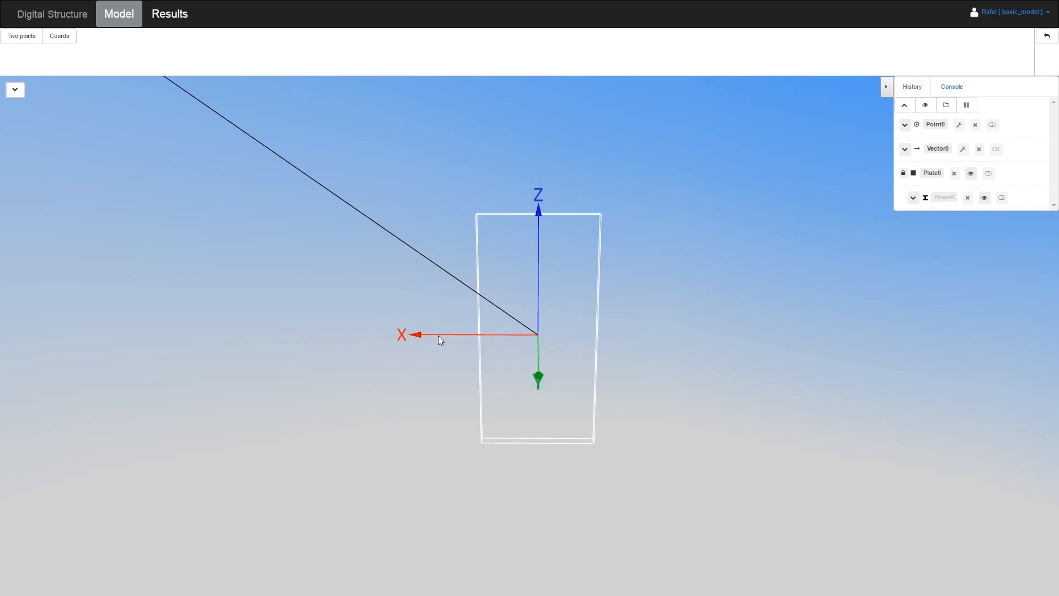
pyautogui.click(1047, 60)
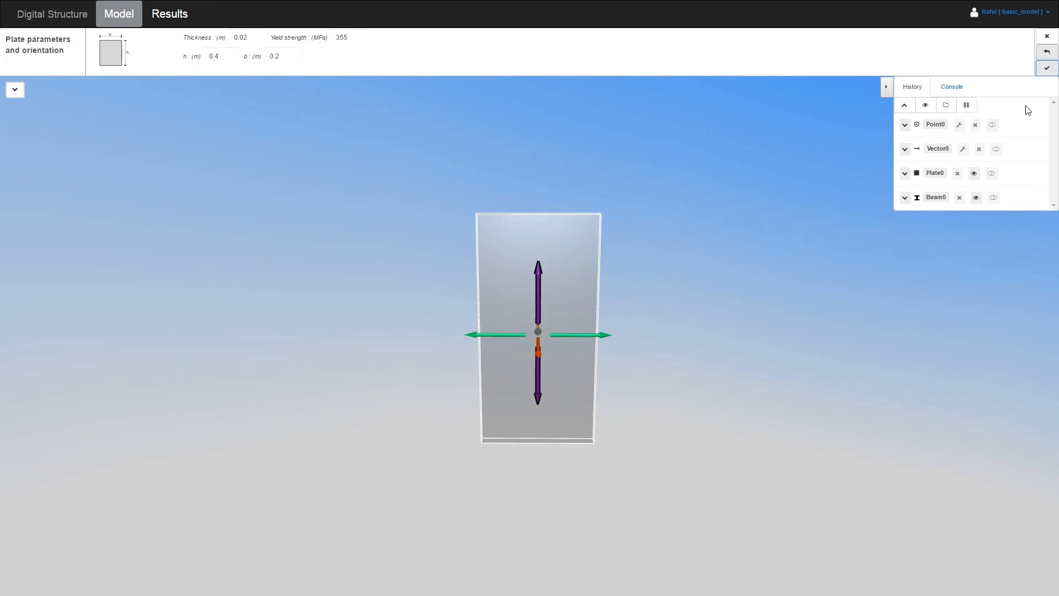
pyautogui.moveTo(455, 225); pyautogui.dragTo(572, 309)
# Start a new beam member with an L-angle cross-section
pyautogui.scroll(4, 572, 308)
pyautogui.click(21, 38)
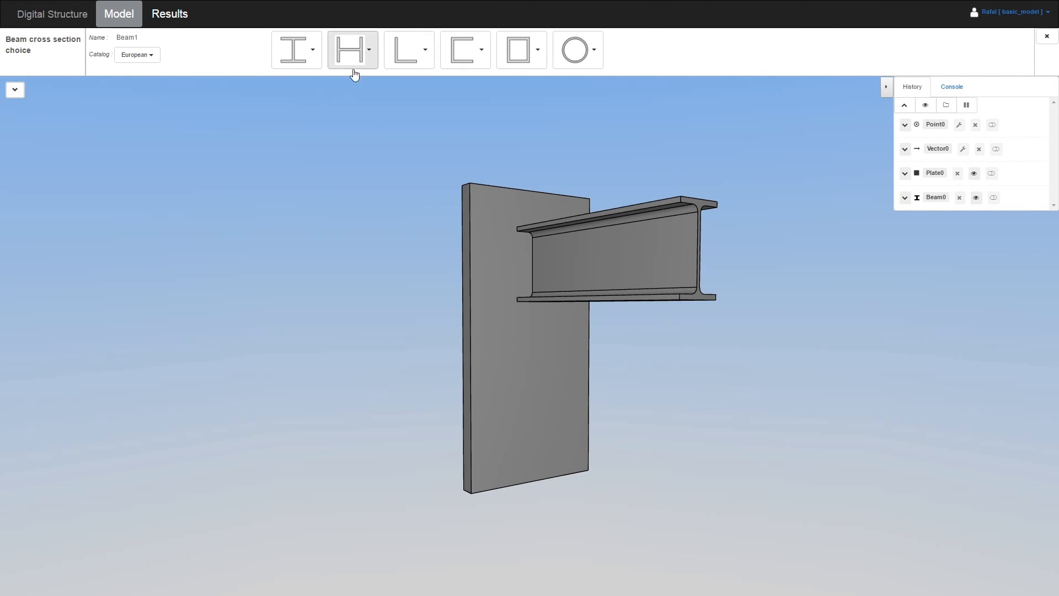
pyautogui.click(402, 60)
pyautogui.click(427, 134)
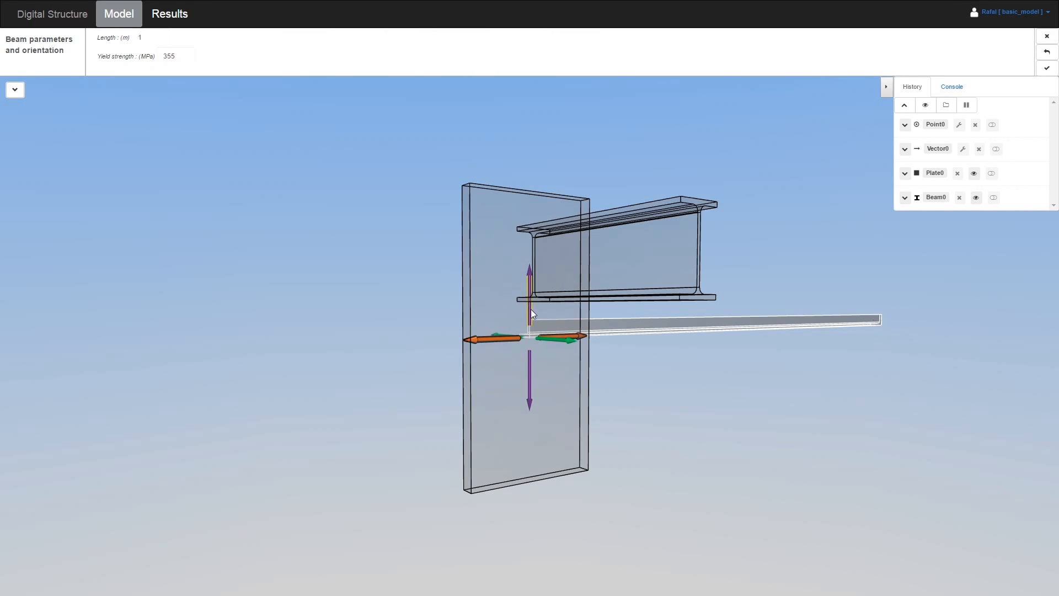
# Place the angle's start on the I-beam's web/flange corner point against the plate
pyautogui.scroll(3, 532, 336)
pyautogui.click(531, 337)
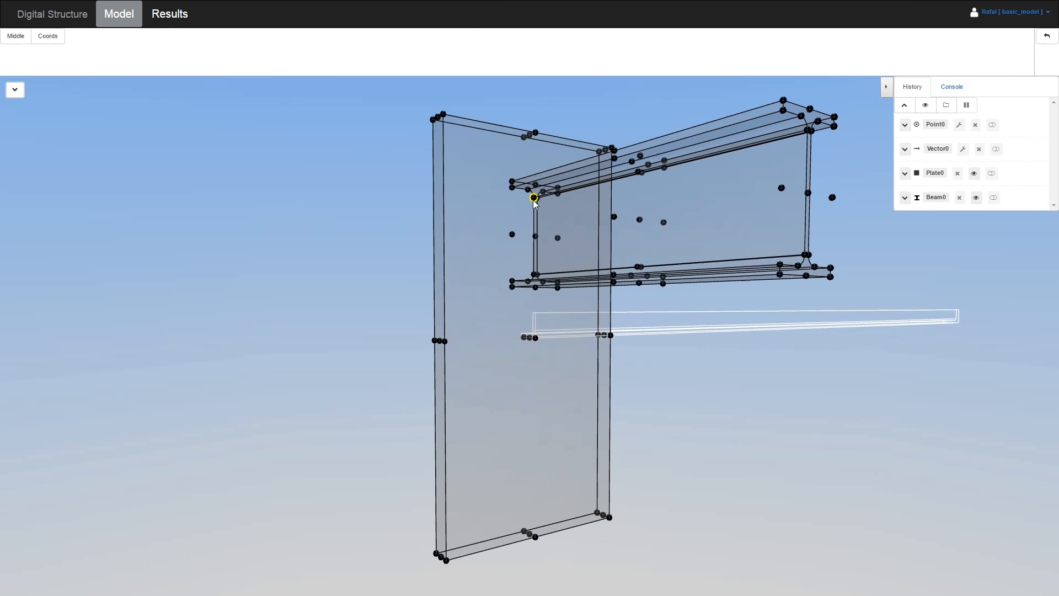
pyautogui.click(535, 198)
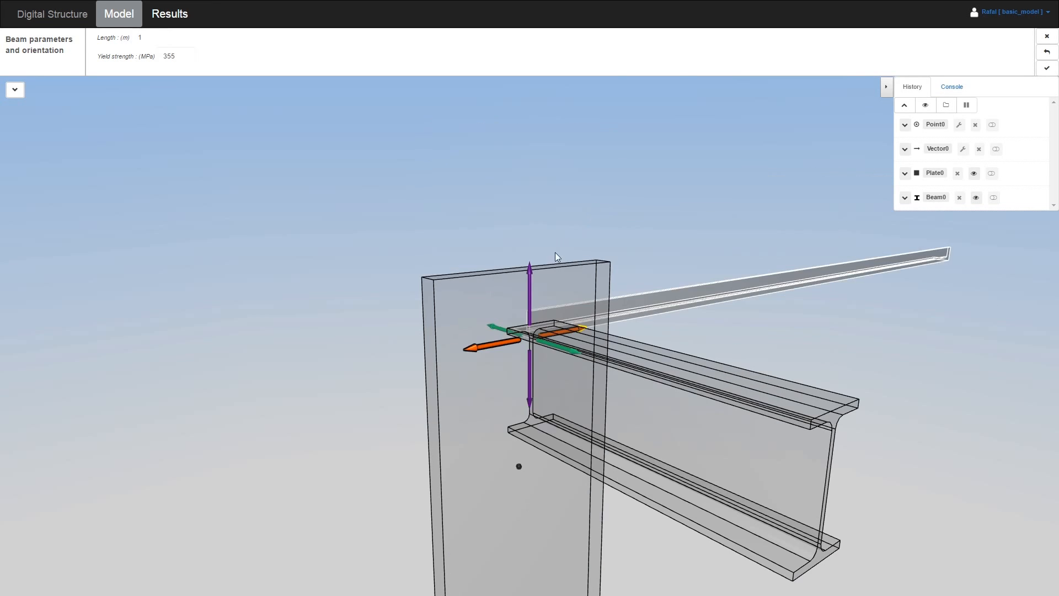
pyautogui.click(573, 327)
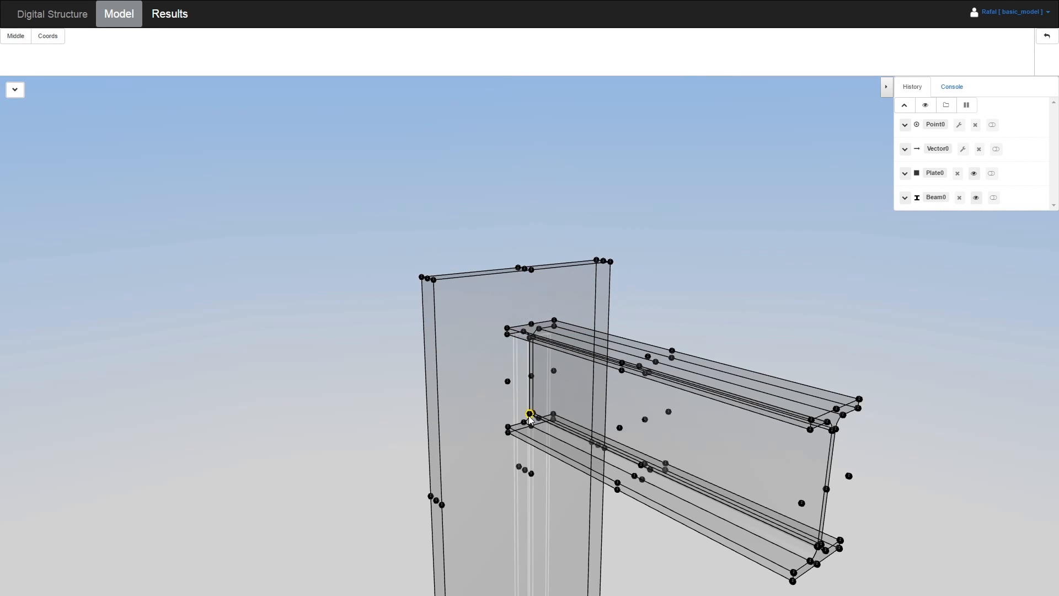
pyautogui.click(530, 417)
pyautogui.moveTo(608, 342); pyautogui.dragTo(604, 353)
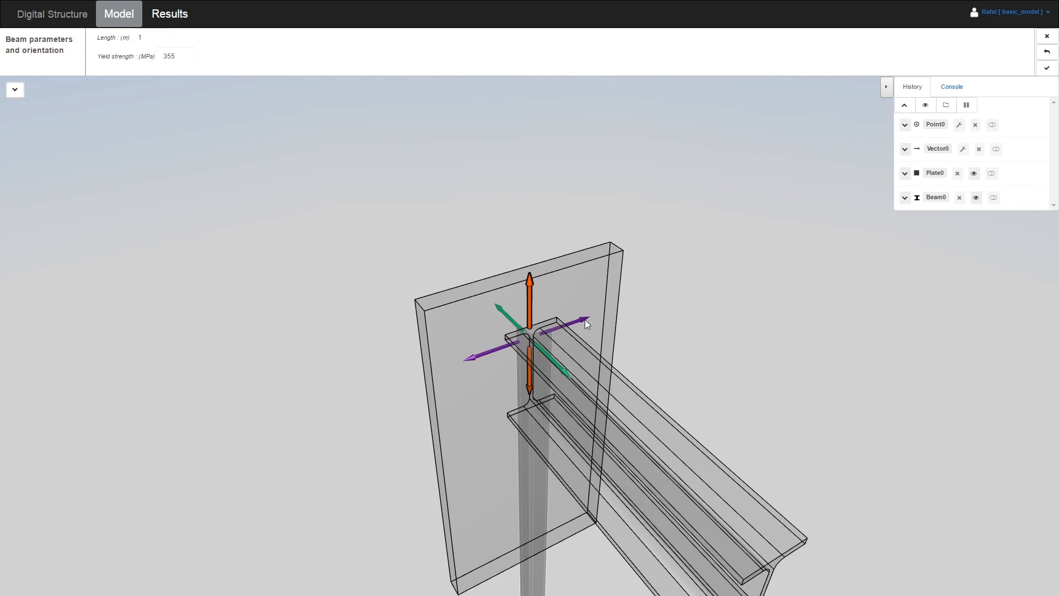
pyautogui.click(425, 312)
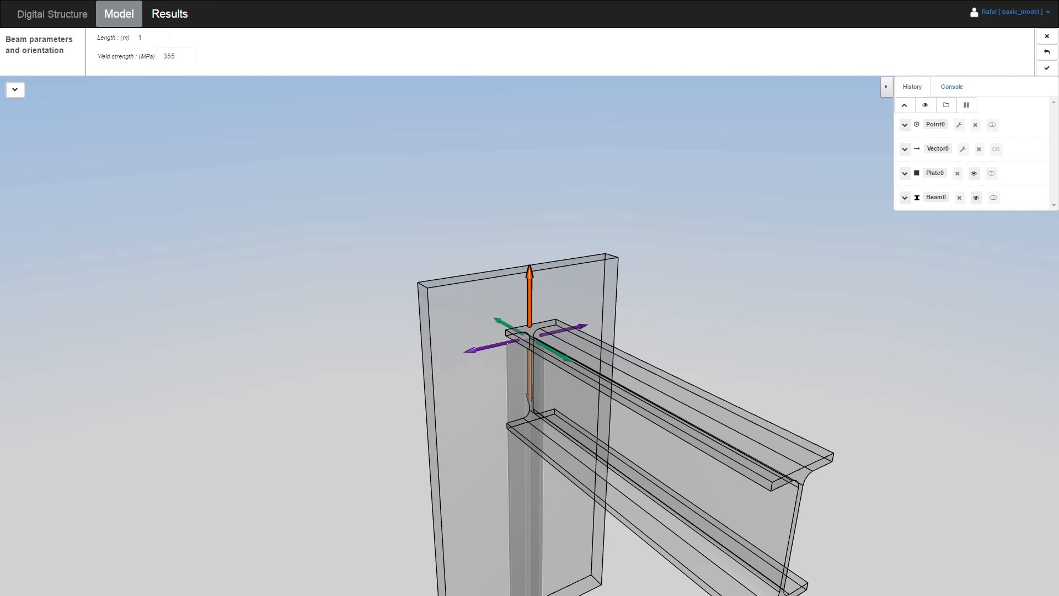
# Set the angle's length to 0.07 m and confirm the new member
pyautogui.moveTo(145, 39); pyautogui.dragTo(120, 42)
pyautogui.write('0.0746')
pyautogui.press('Return')
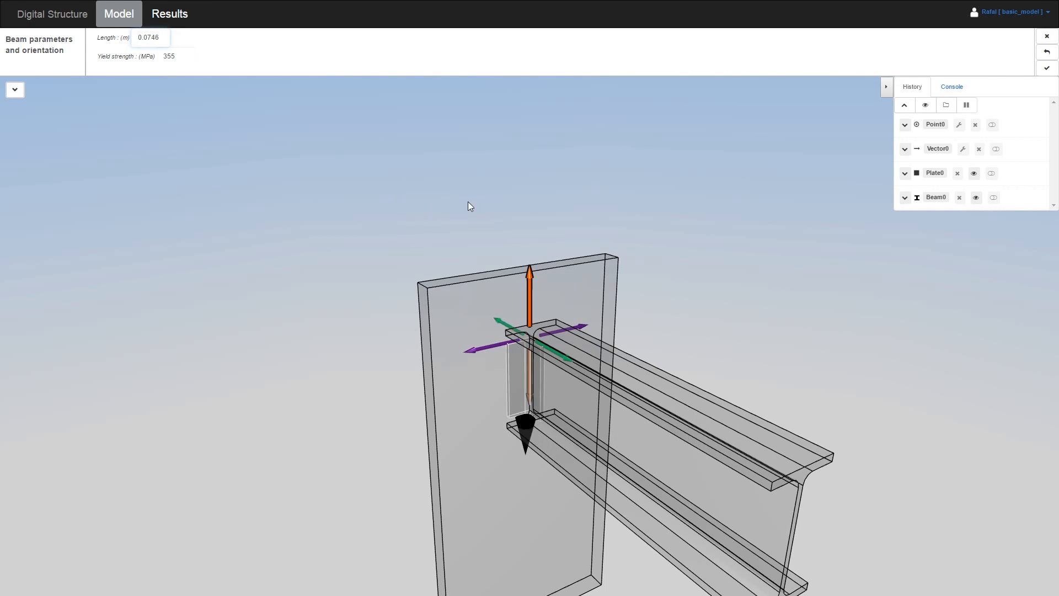
pyautogui.click(1047, 67)
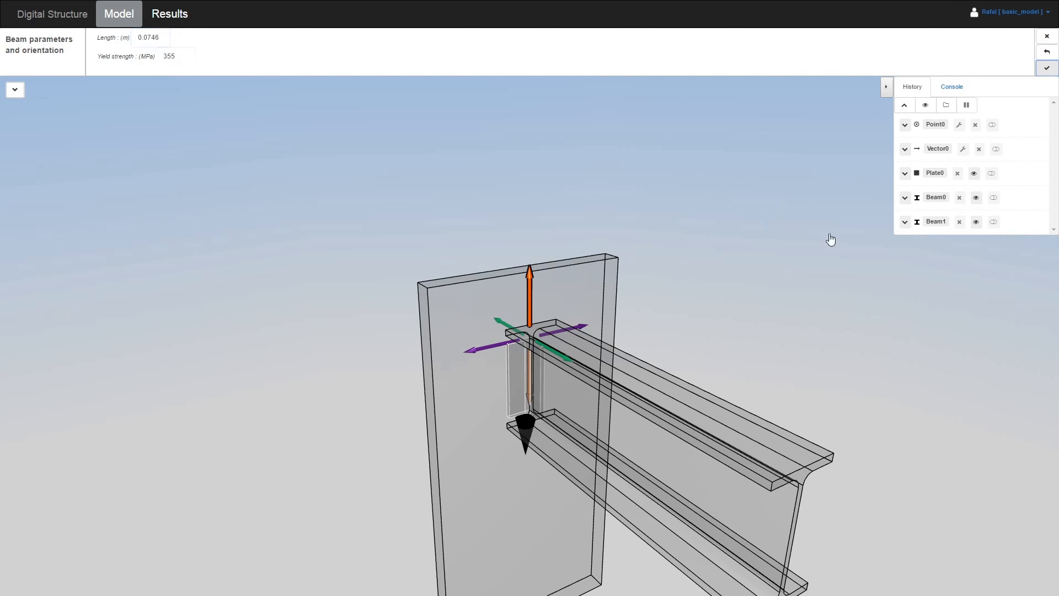
pyautogui.click(905, 198)
# Change Beam0's cross-section to IPE 200 from the I-profile list
pyautogui.click(927, 218)
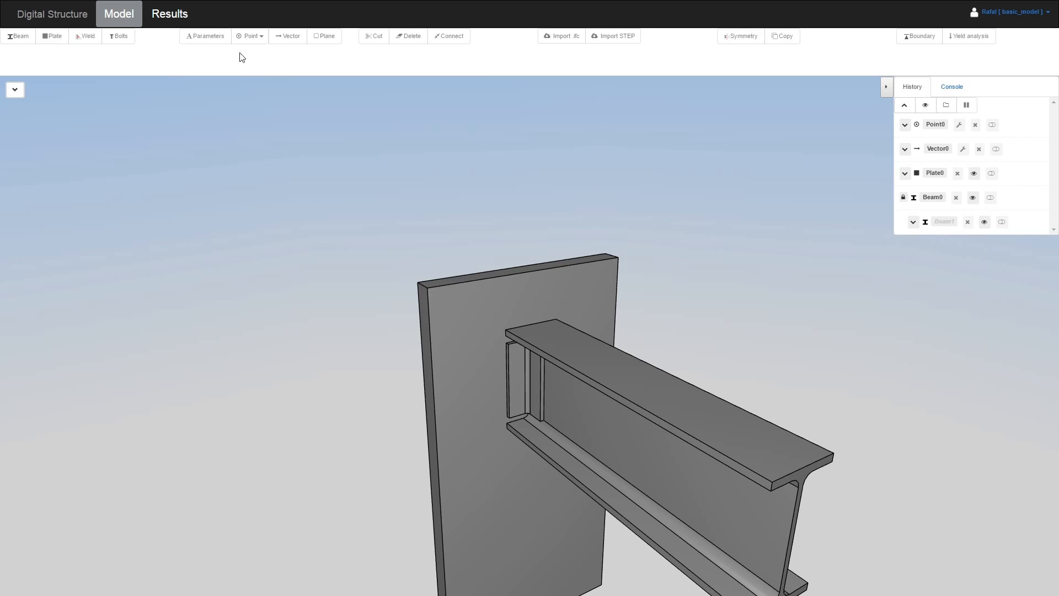
pyautogui.click(309, 55)
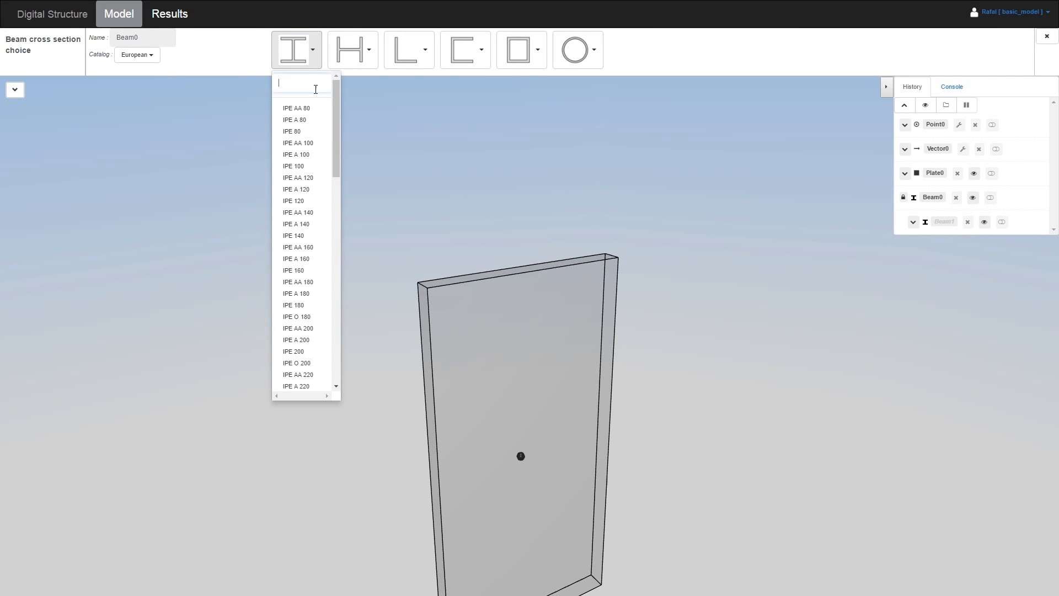
pyautogui.write('200')
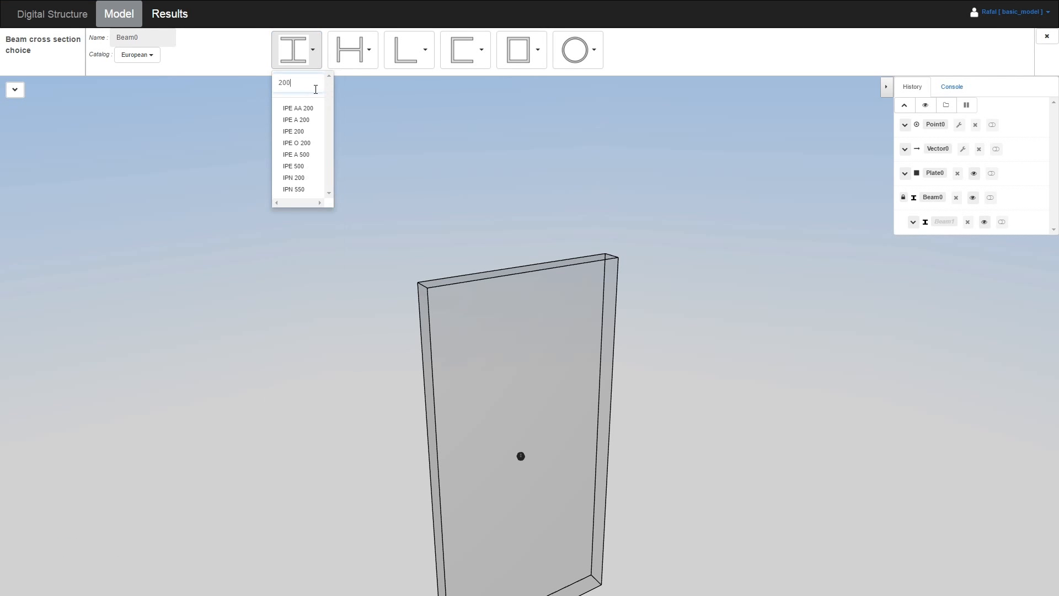
pyautogui.click(294, 132)
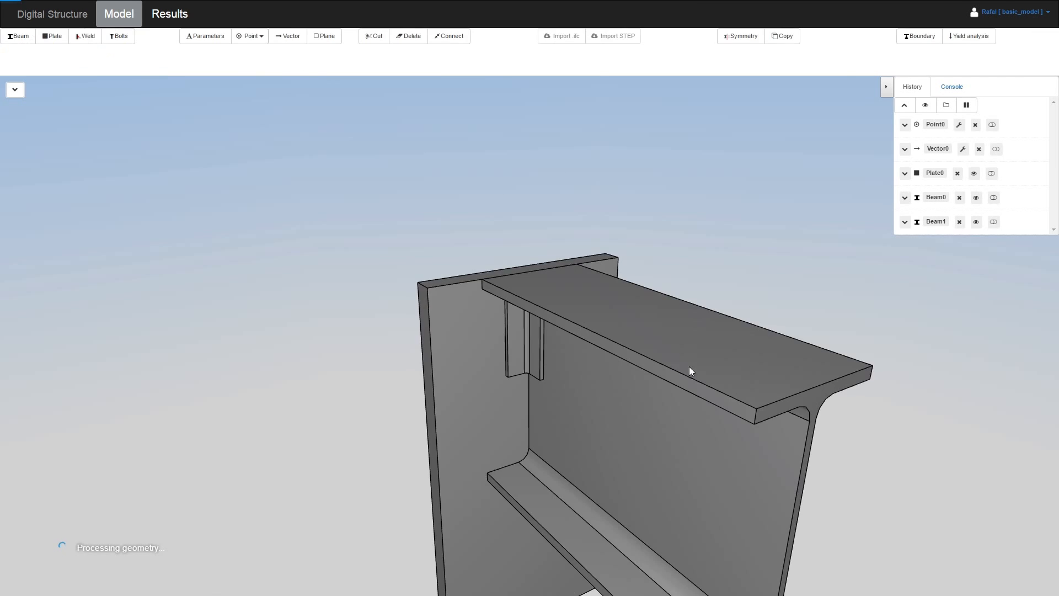
pyautogui.moveTo(584, 395); pyautogui.dragTo(540, 366)
pyautogui.scroll(-3, 524, 325)
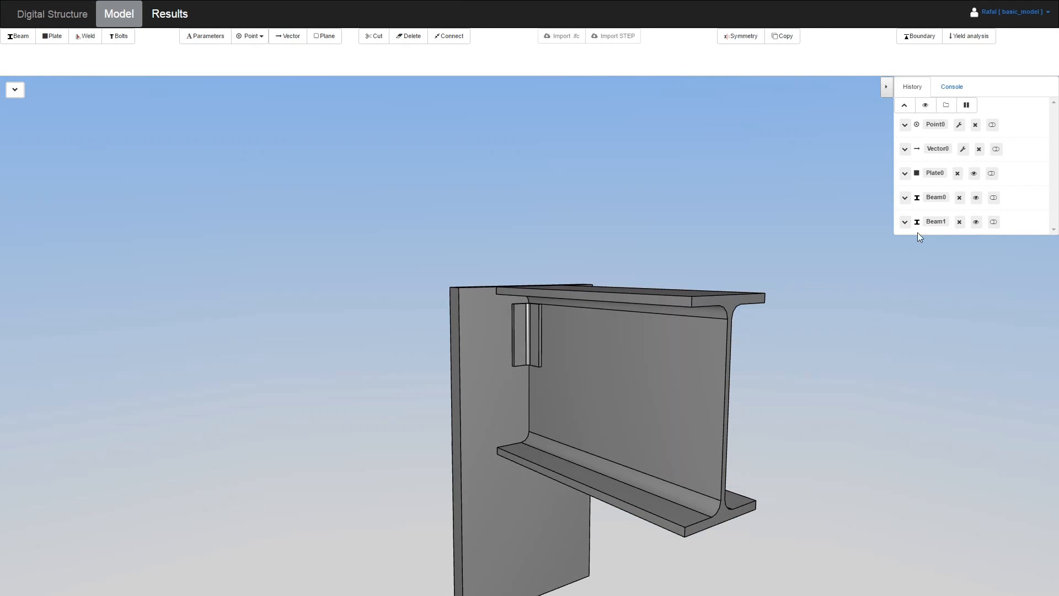
pyautogui.click(905, 222)
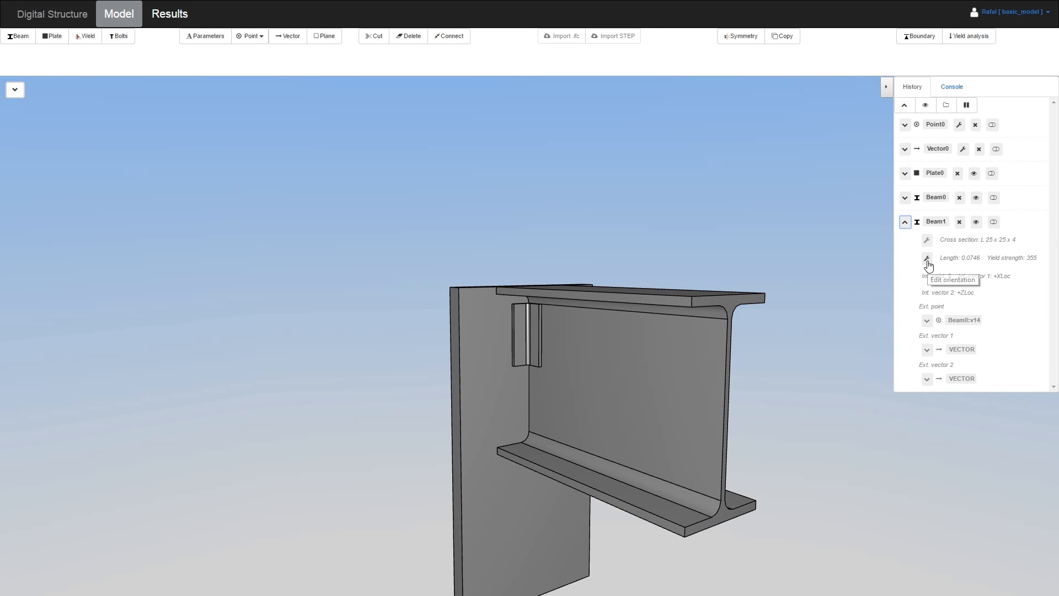
# Move Beam1's top end to the upper flange corner and stretch it to the bottom flange corner
pyautogui.click(927, 259)
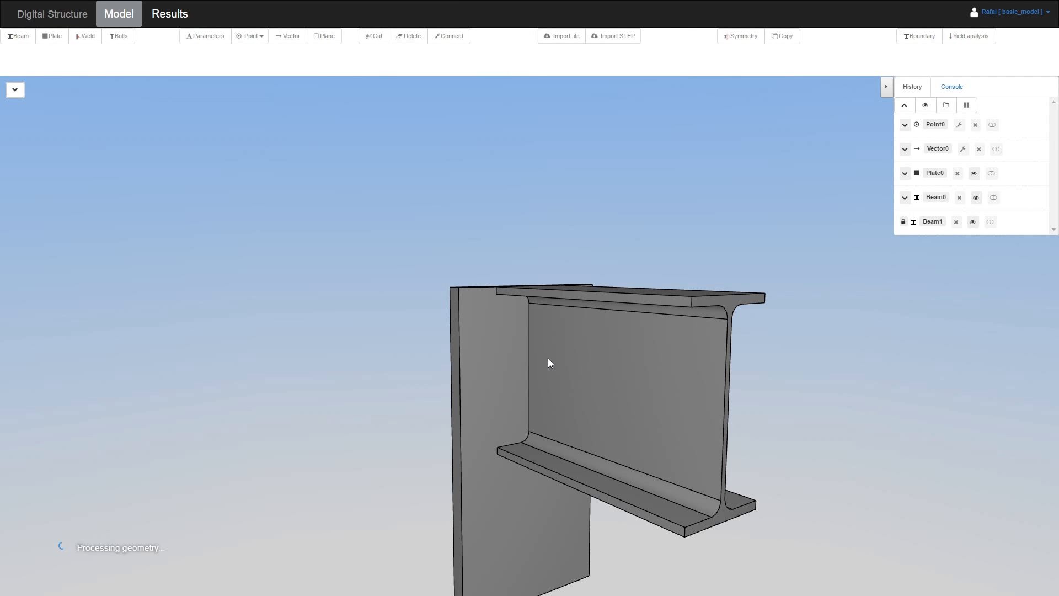
pyautogui.scroll(3, 528, 335)
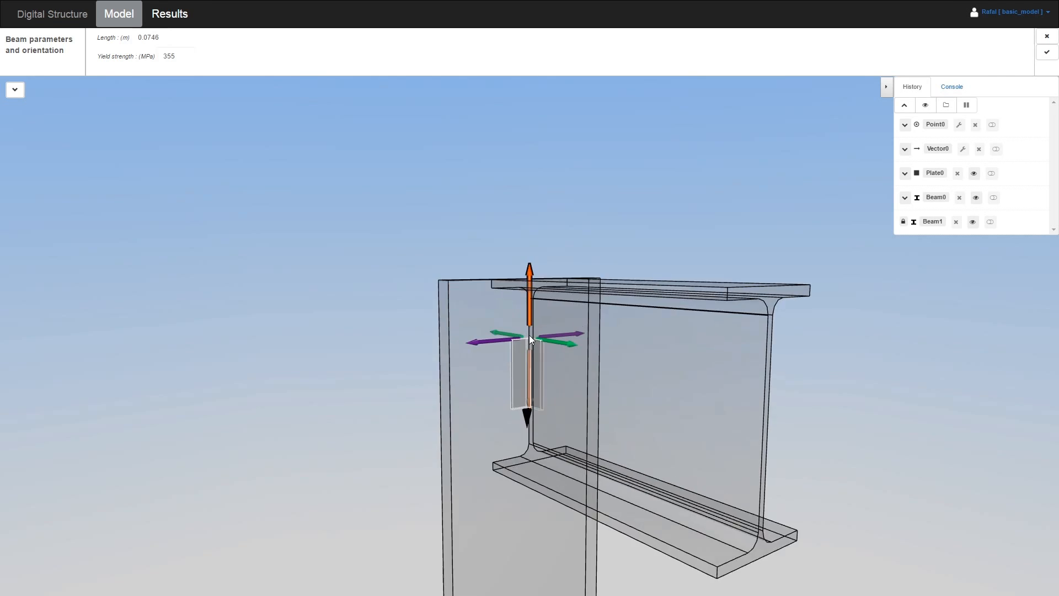
pyautogui.moveTo(526, 342); pyautogui.dragTo(564, 386, button='middle')
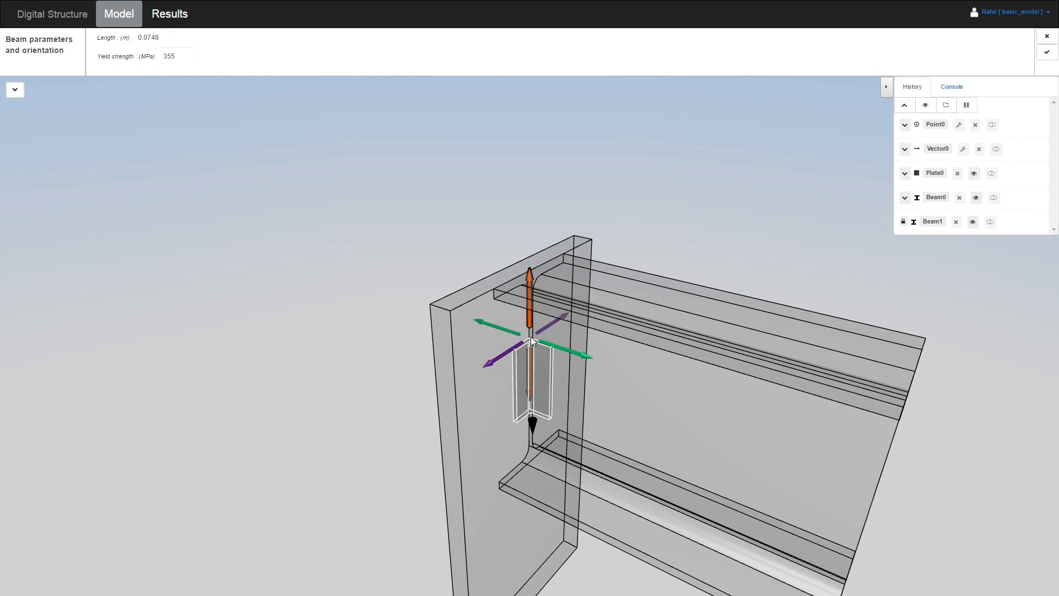
pyautogui.click(529, 339)
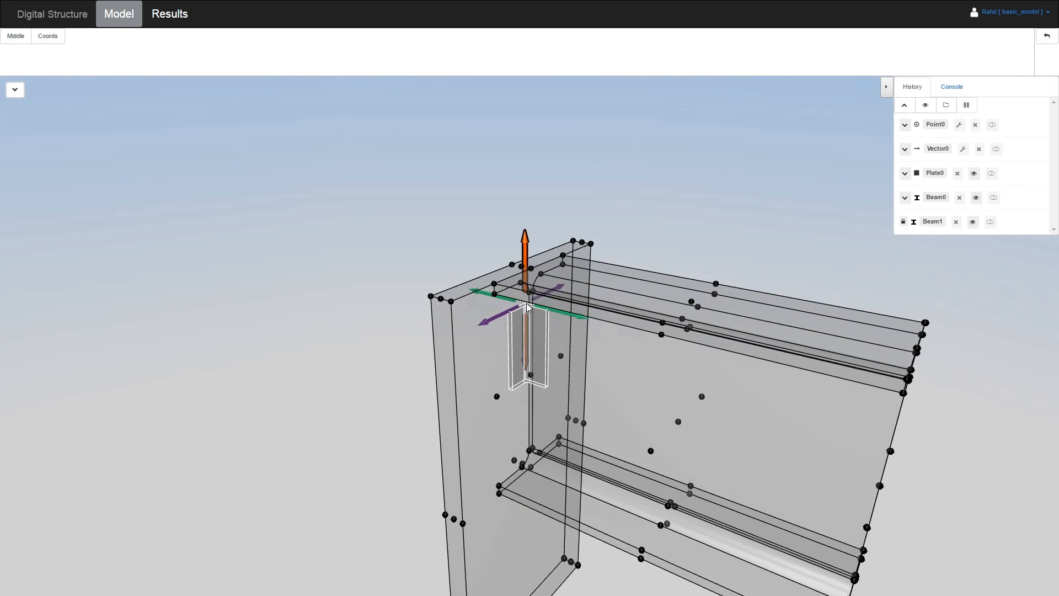
pyautogui.click(529, 292)
pyautogui.moveTo(614, 390); pyautogui.dragTo(593, 338, button='middle')
pyautogui.moveTo(528, 380); pyautogui.dragTo(529, 473)
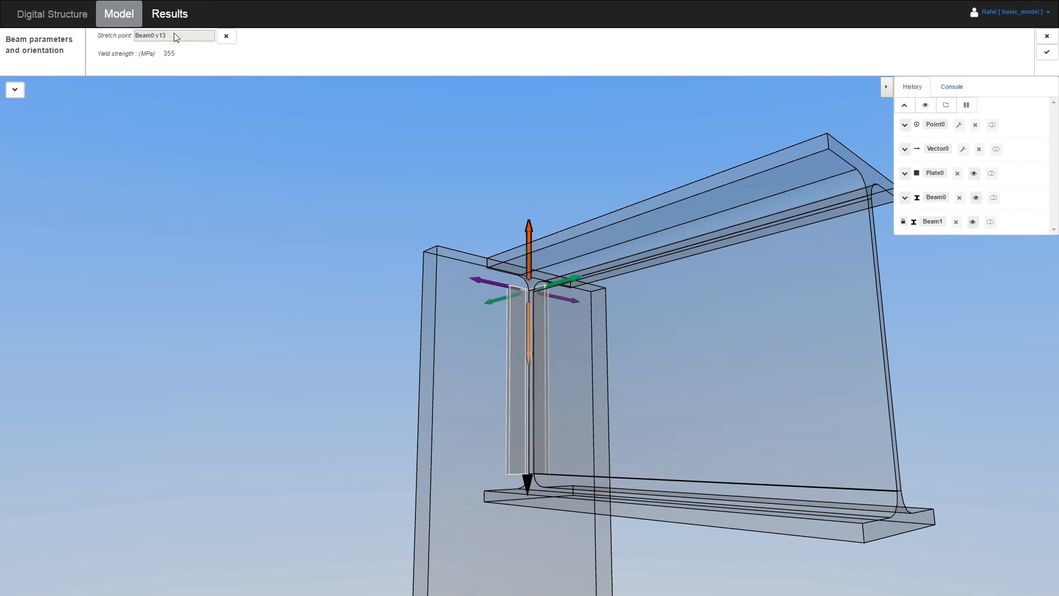
pyautogui.click(1047, 52)
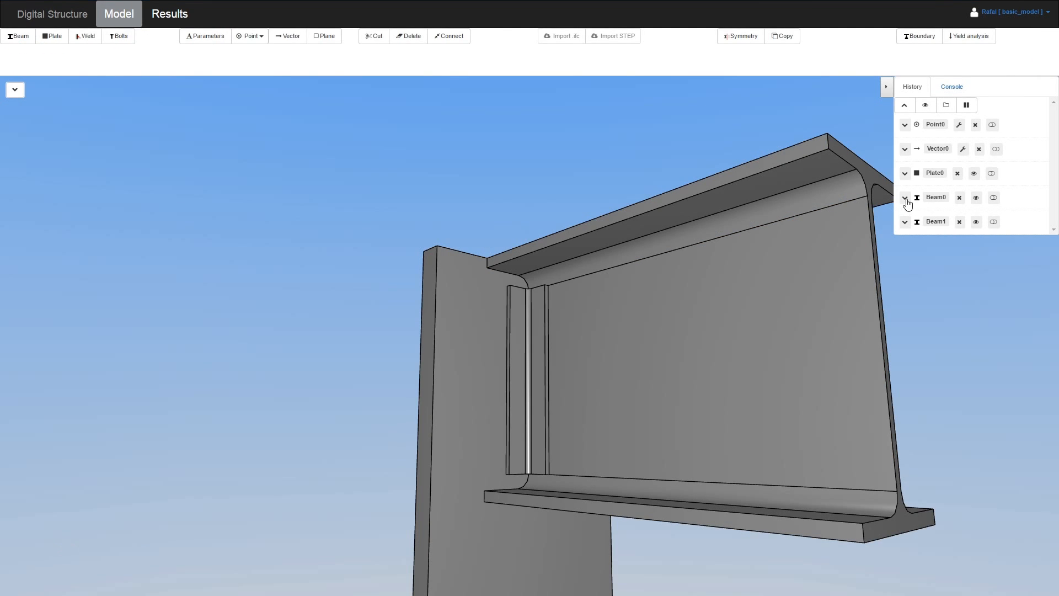
pyautogui.click(906, 199)
# Switch Beam0's cross-section to IPE 160 from the I-profile list
pyautogui.click(927, 216)
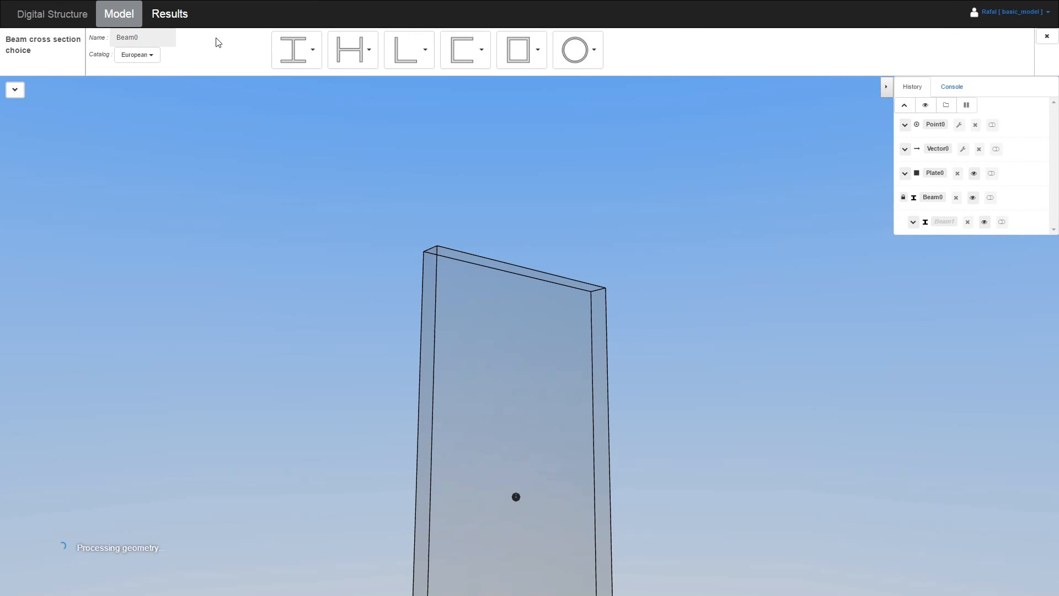
pyautogui.click(306, 51)
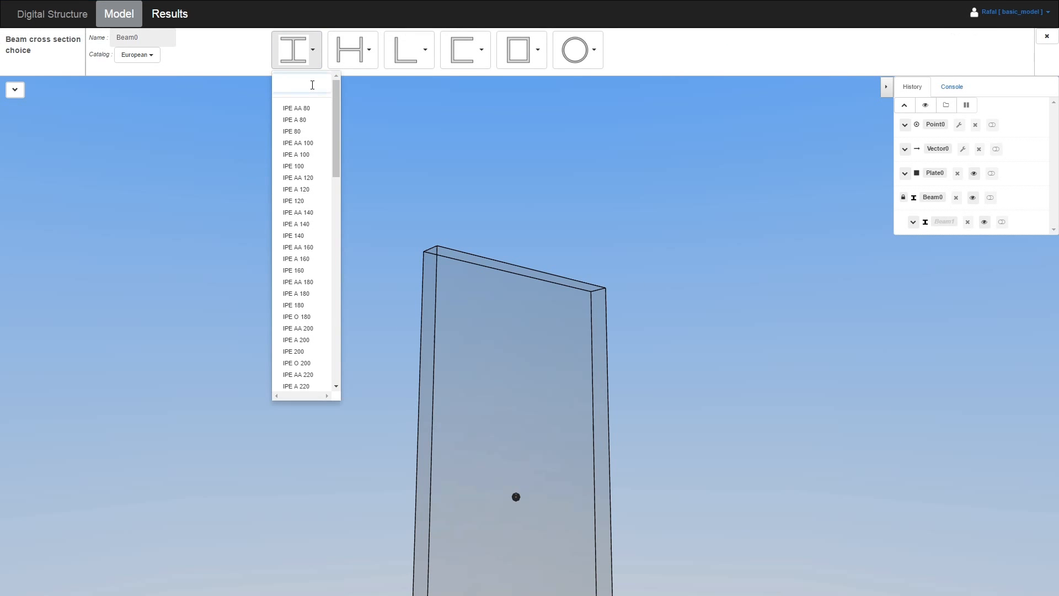
pyautogui.write('160')
pyautogui.click(300, 132)
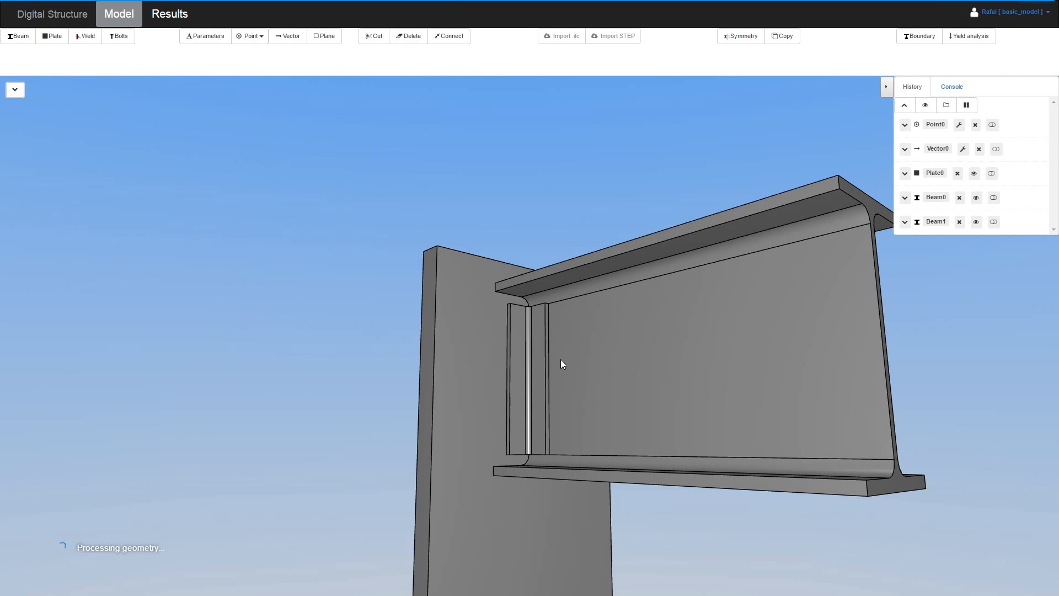
pyautogui.scroll(-3, 561, 359)
pyautogui.moveTo(563, 323); pyautogui.dragTo(552, 356)
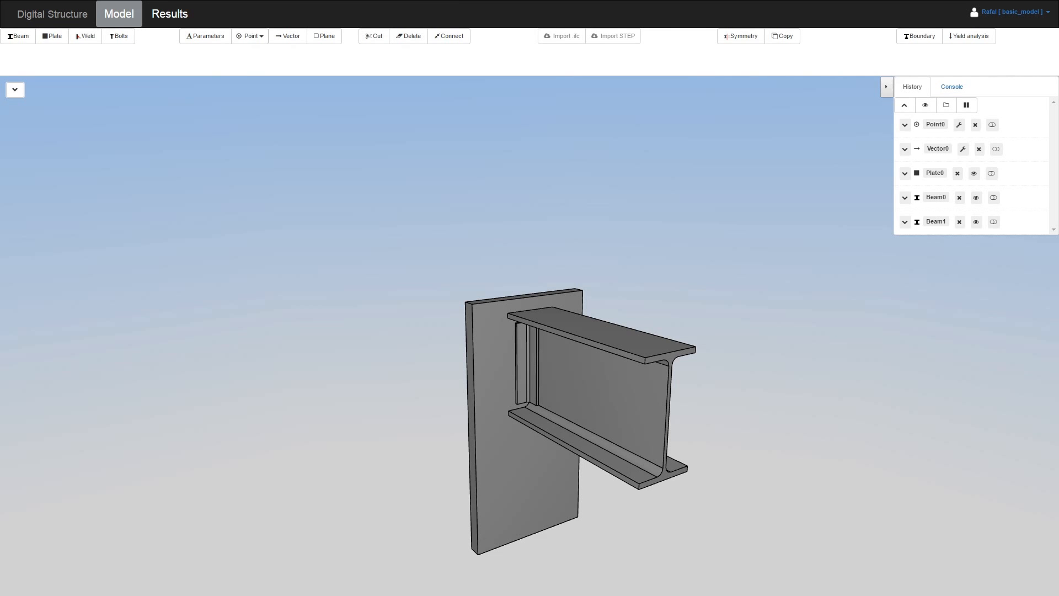
pyautogui.moveTo(617, 220); pyautogui.dragTo(324, 205)
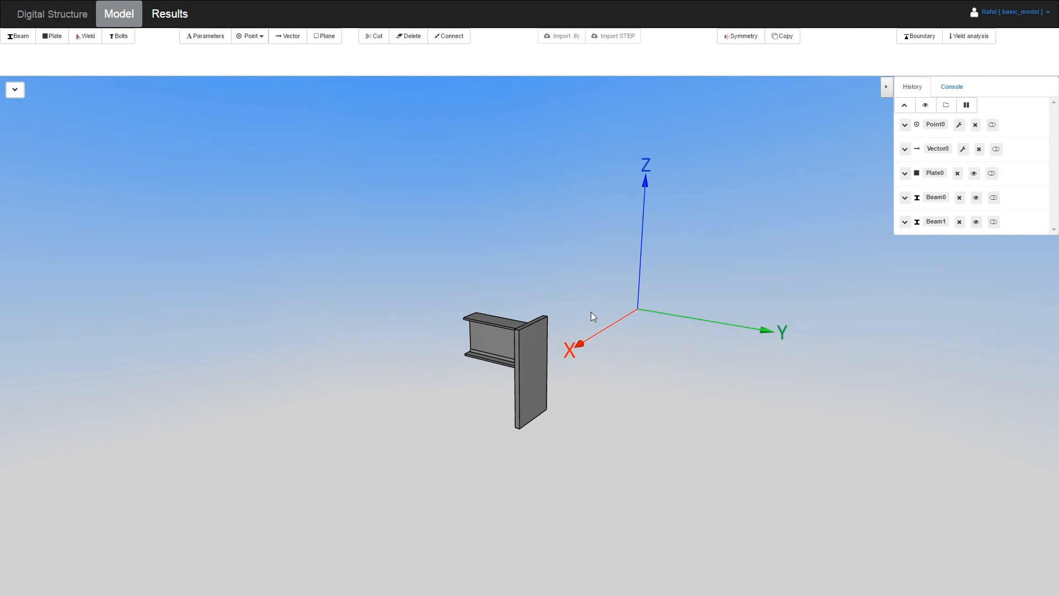
pyautogui.moveTo(669, 303); pyautogui.dragTo(868, 274)
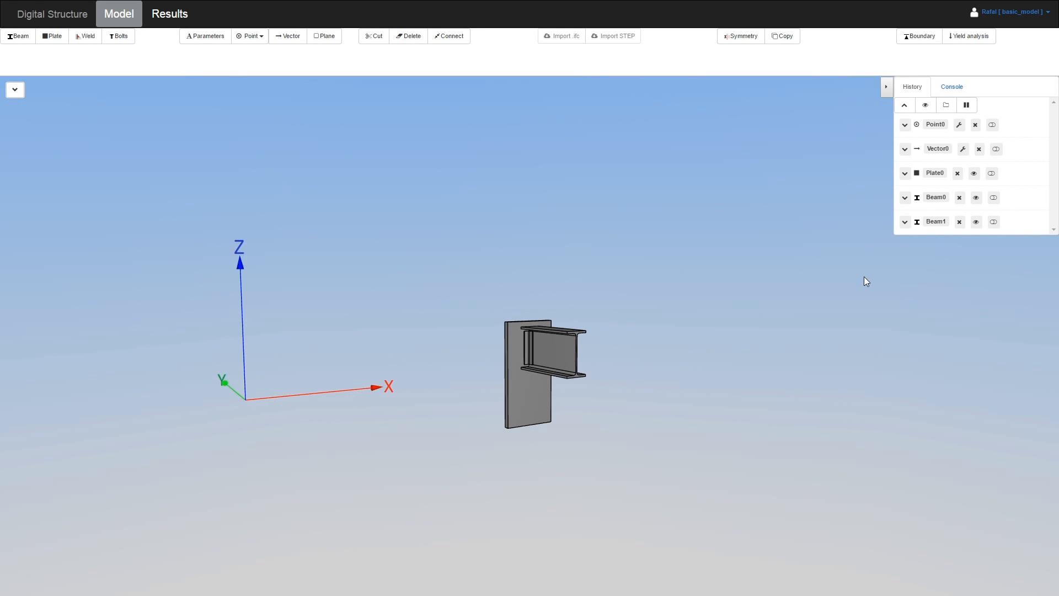